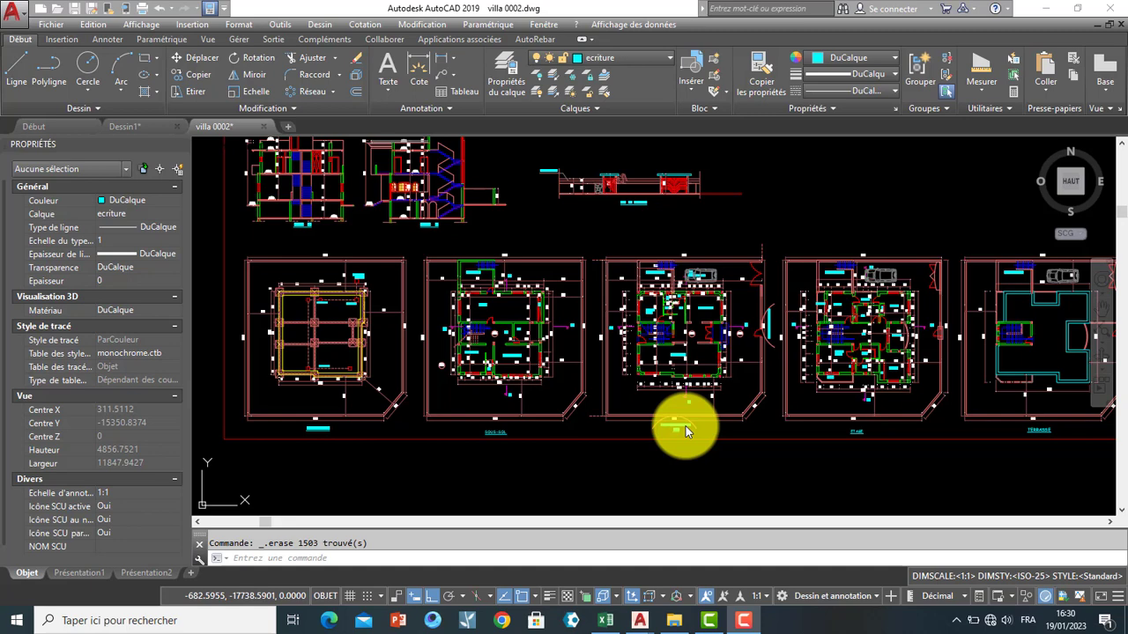
Step: Crossing-select the second villa plan and copy it into the empty area below the row
click(590, 235)
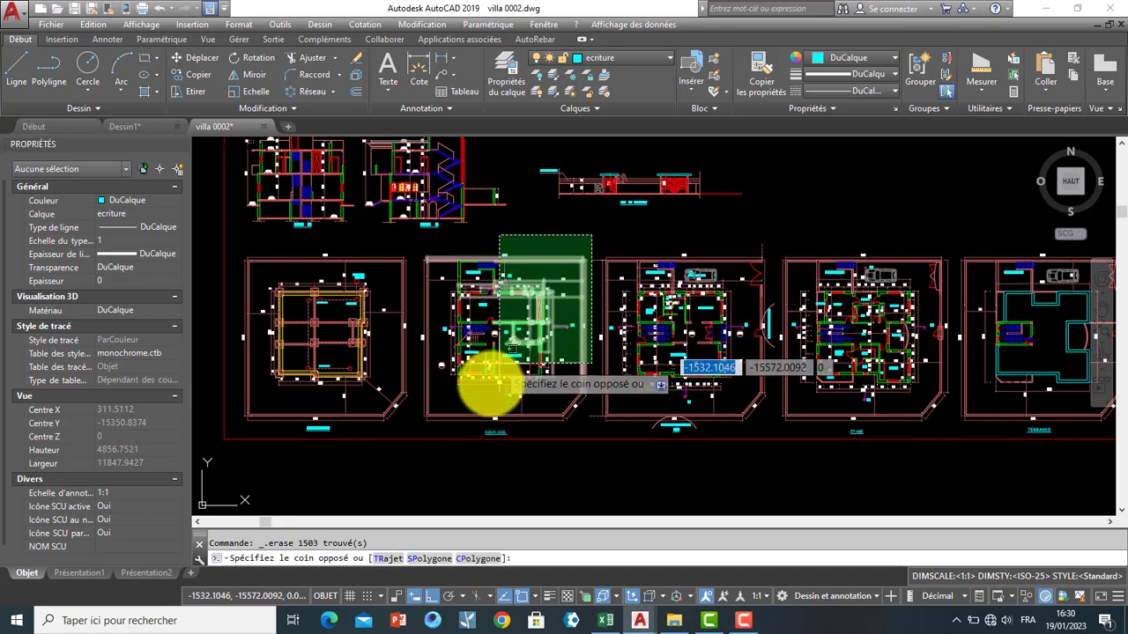
click(424, 435)
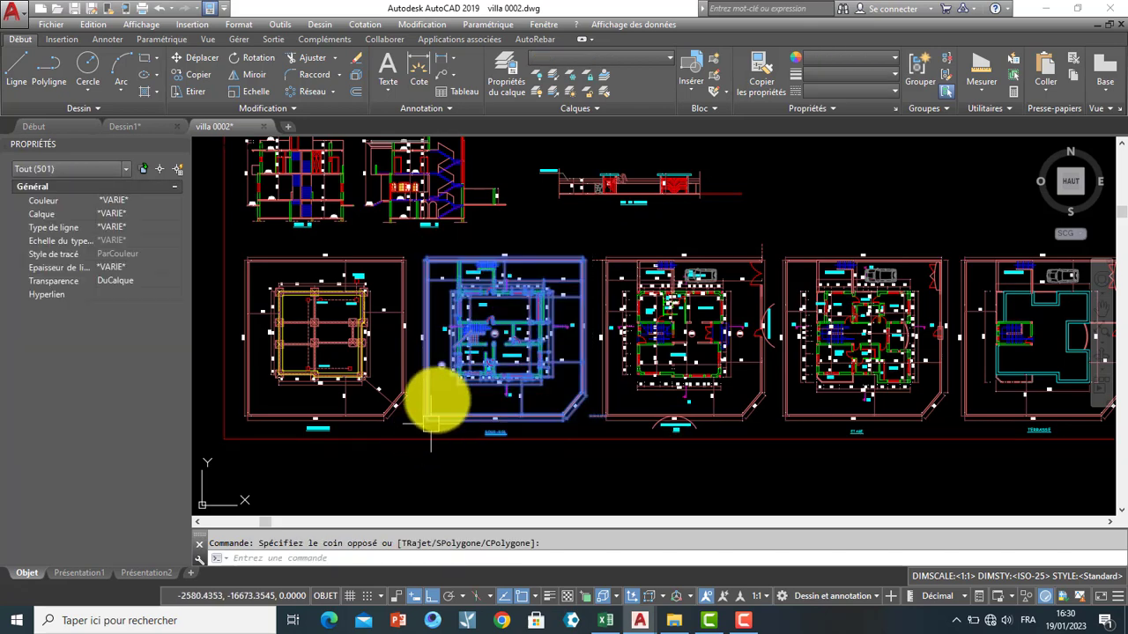
click(205, 78)
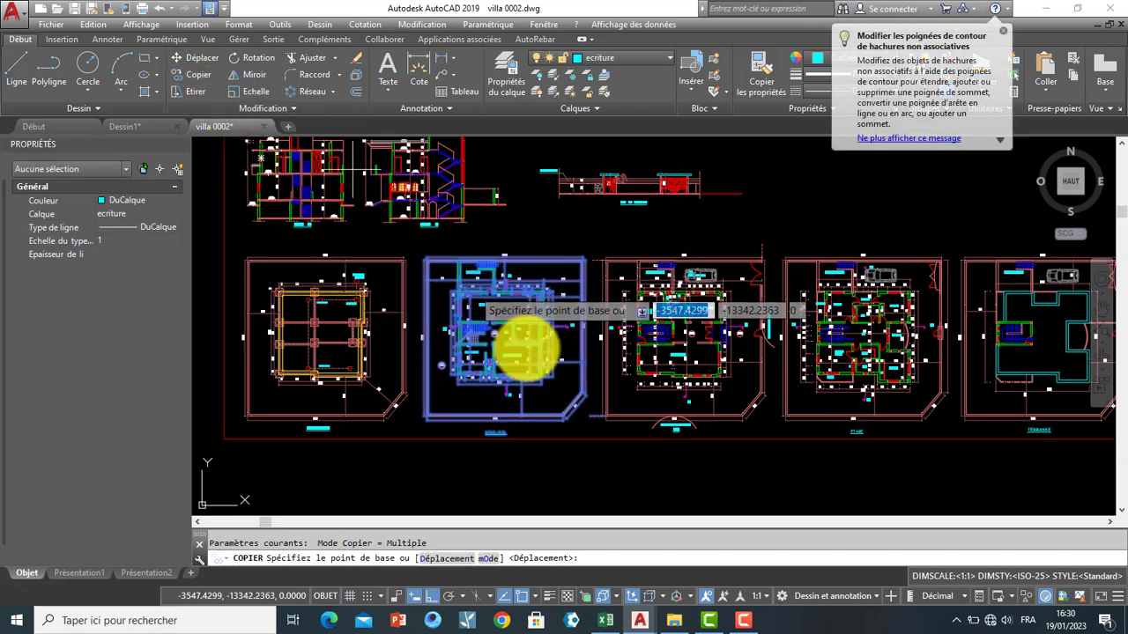
click(577, 339)
middle_drag(579, 335, 581, 143)
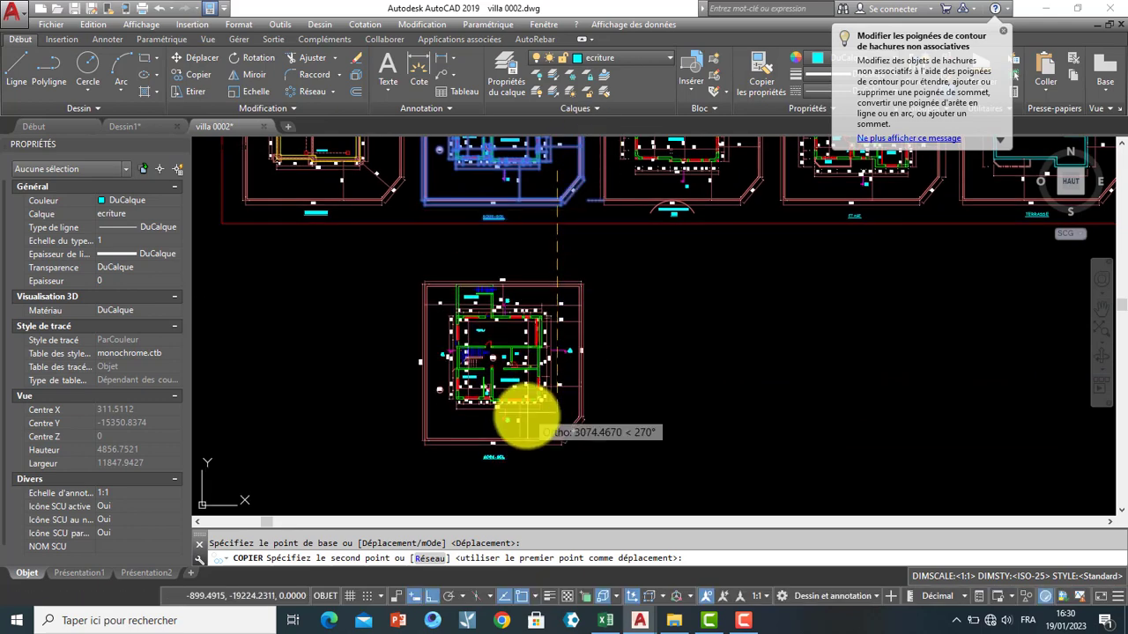
click(518, 429)
key(Escape)
middle_drag(519, 429, 485, 348)
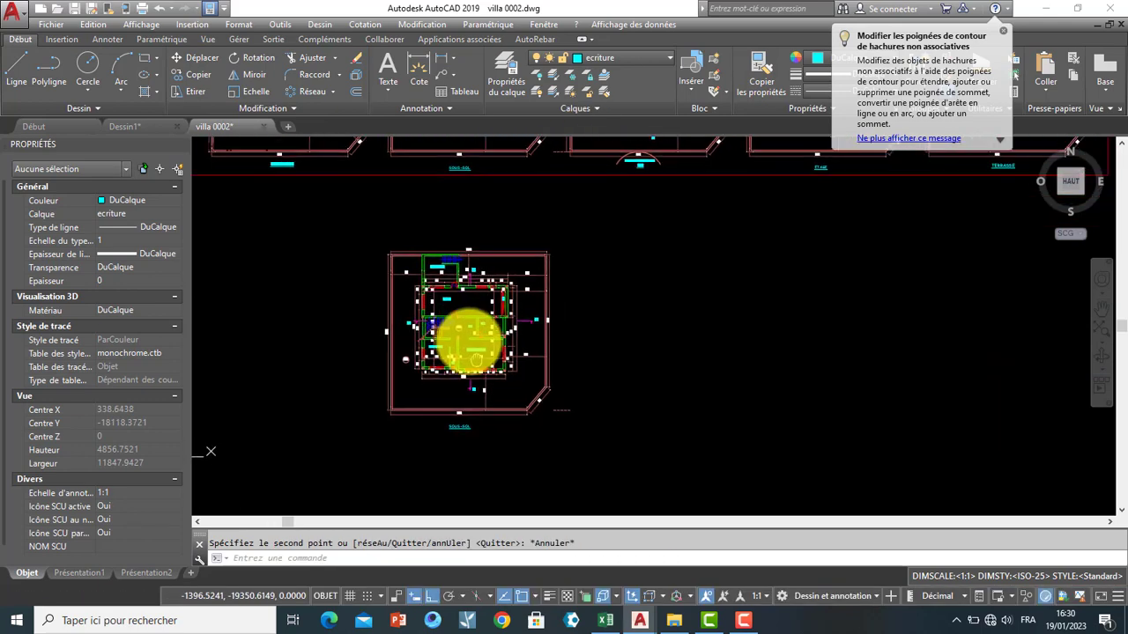
click(582, 192)
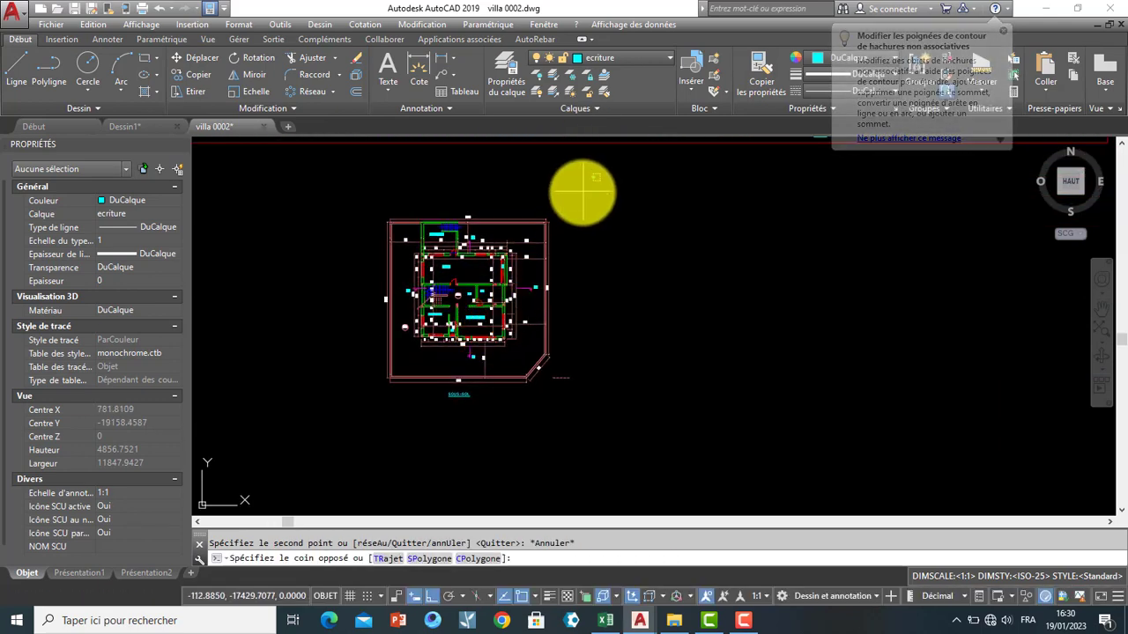
Step: Mirror the copied basement plan across a vertical line to place a copy on its right
click(365, 401)
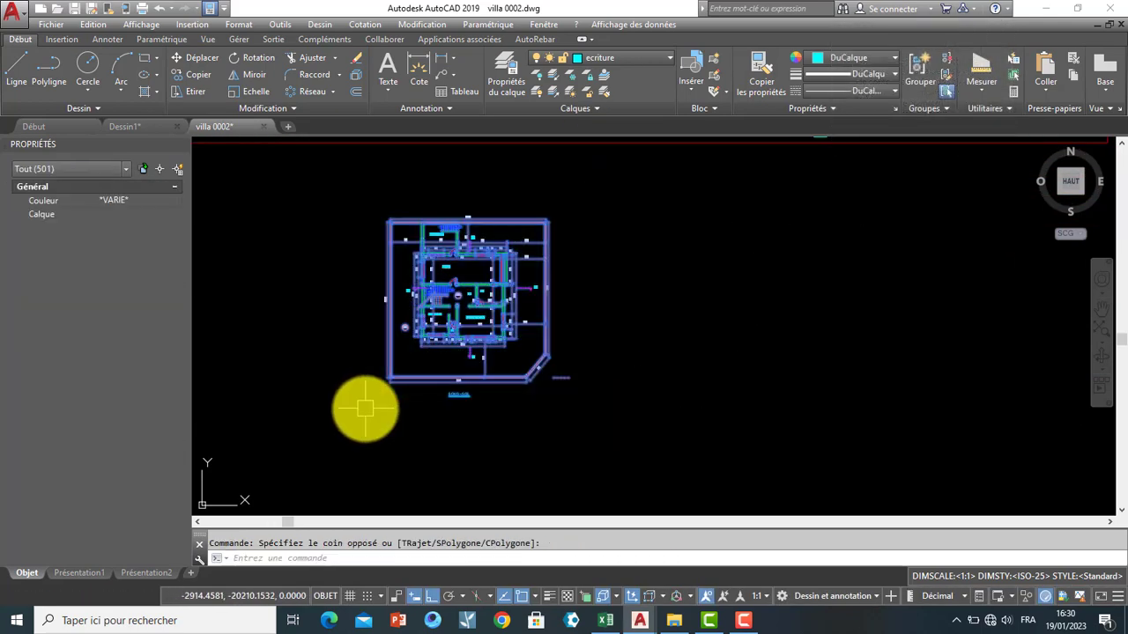
click(239, 71)
click(597, 211)
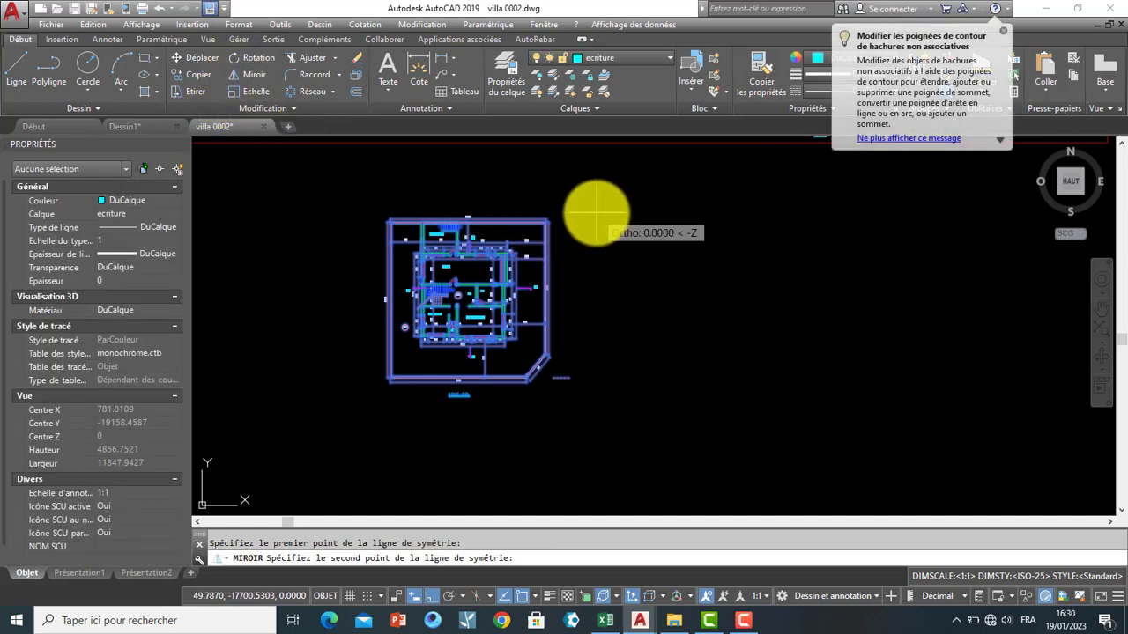
click(600, 427)
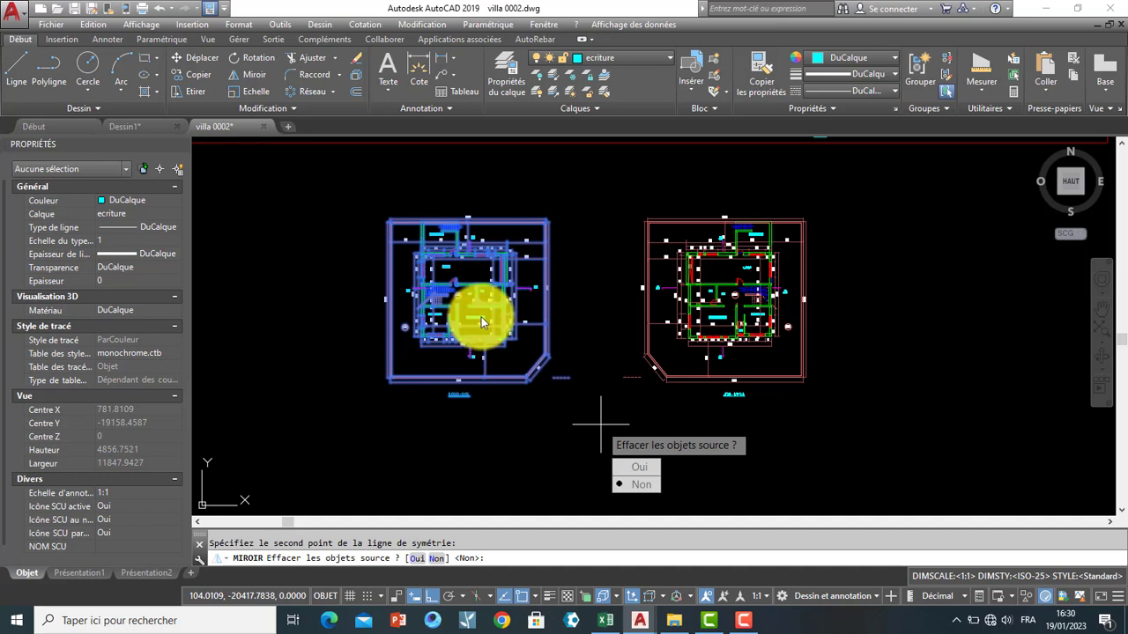
click(631, 488)
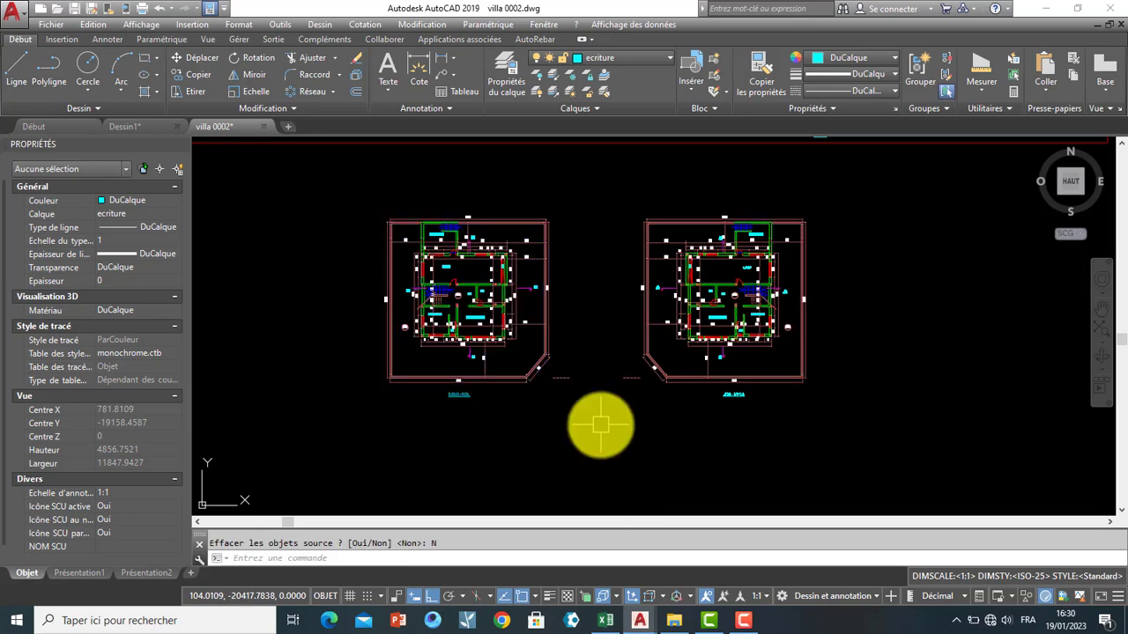
scroll(441, 328, up, 2)
scroll(441, 328, up, 2)
scroll(440, 327, up, 4)
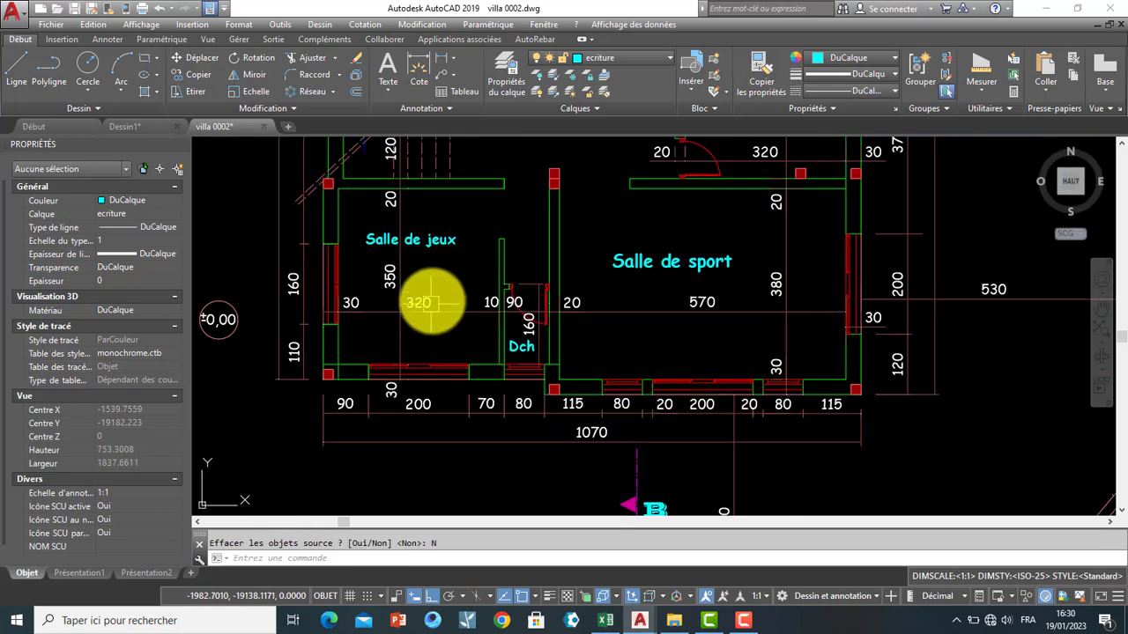
middle_drag(428, 302, 429, 385)
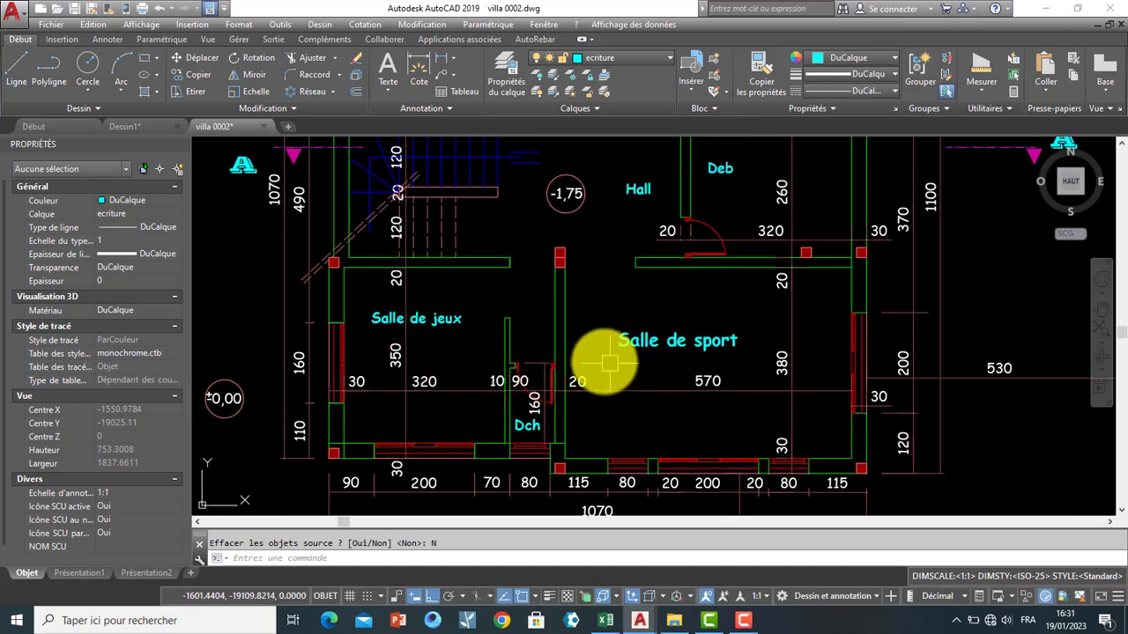
scroll(600, 320, down, 4)
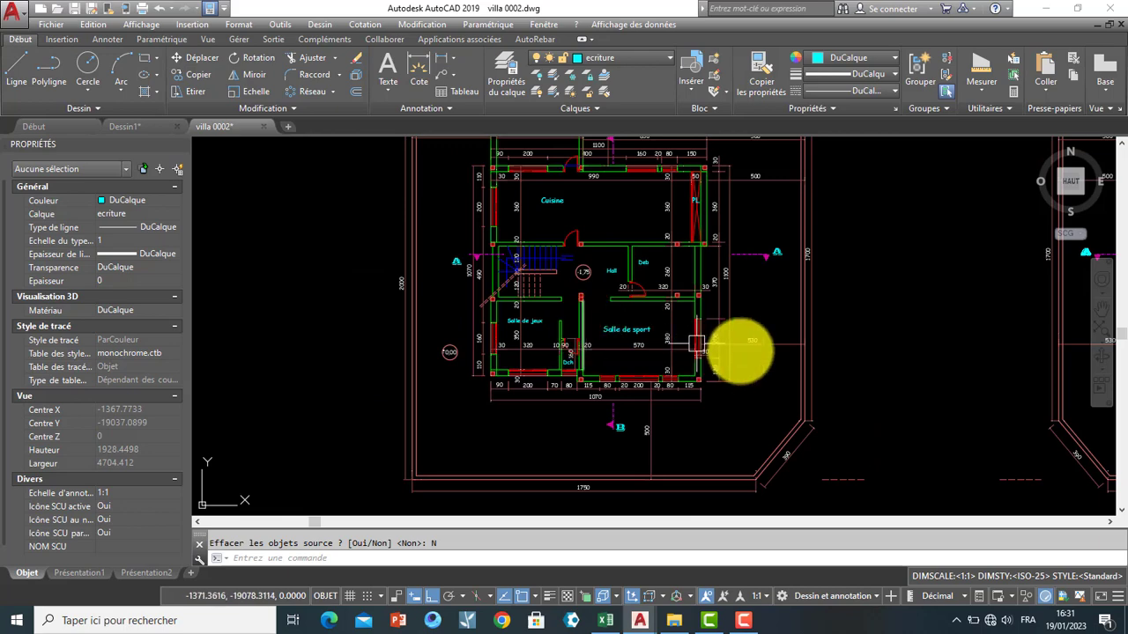
middle_drag(781, 353, 440, 314)
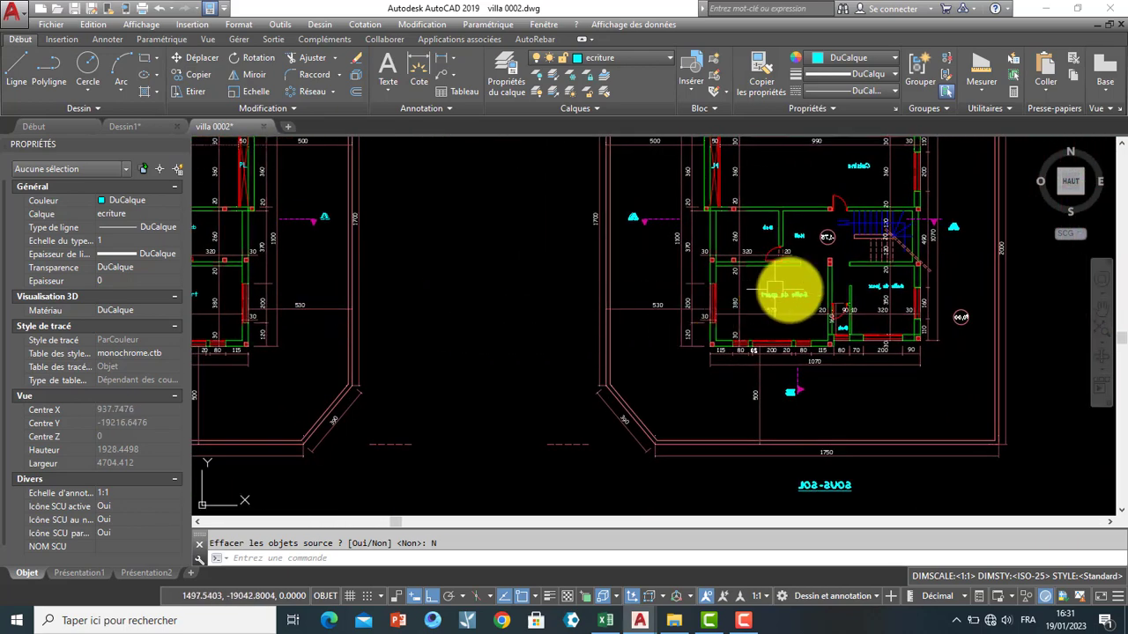
scroll(793, 300, up, 4)
scroll(793, 308, up, 2)
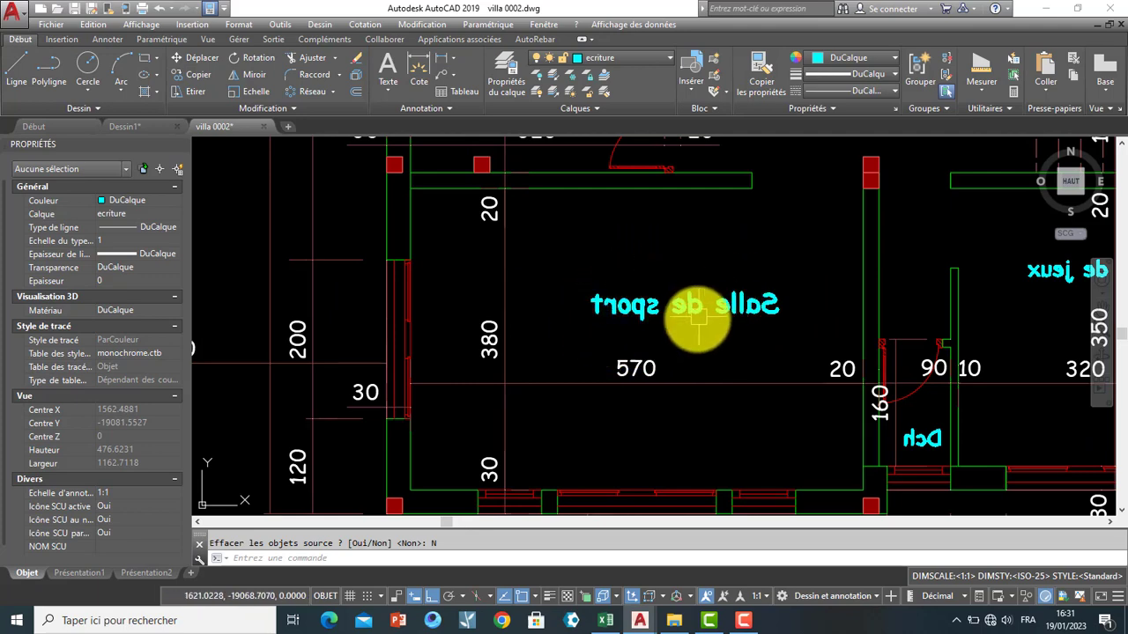
mouse_move(711, 288)
middle_down()
mouse_move(671, 308)
mouse_move(403, 327)
middle_up()
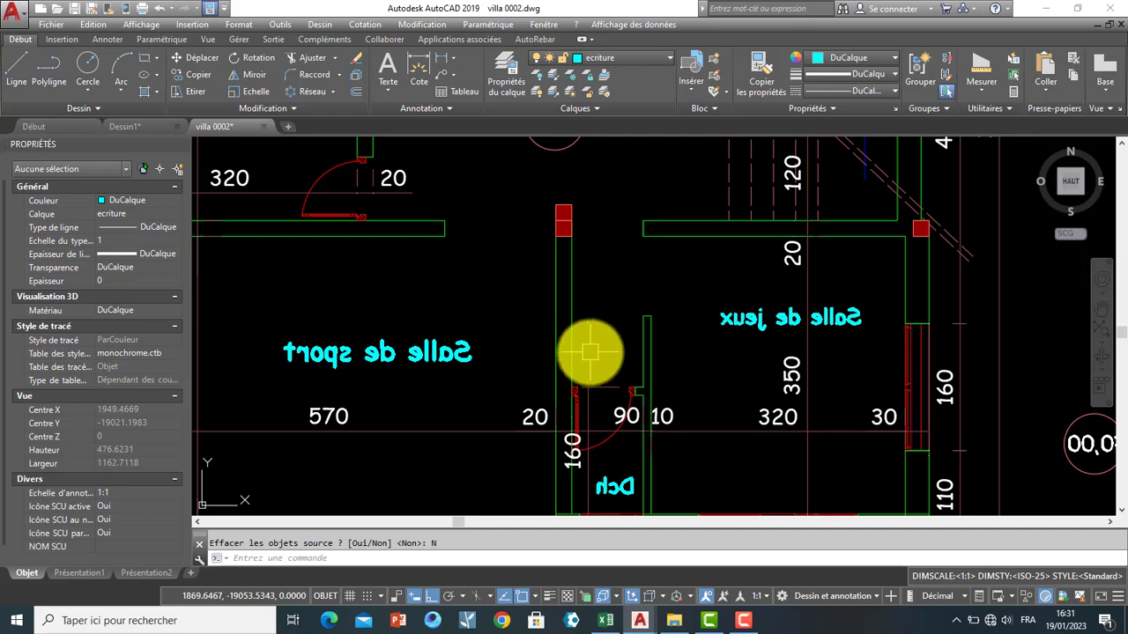
scroll(589, 353, down, 2)
scroll(589, 352, down, 3)
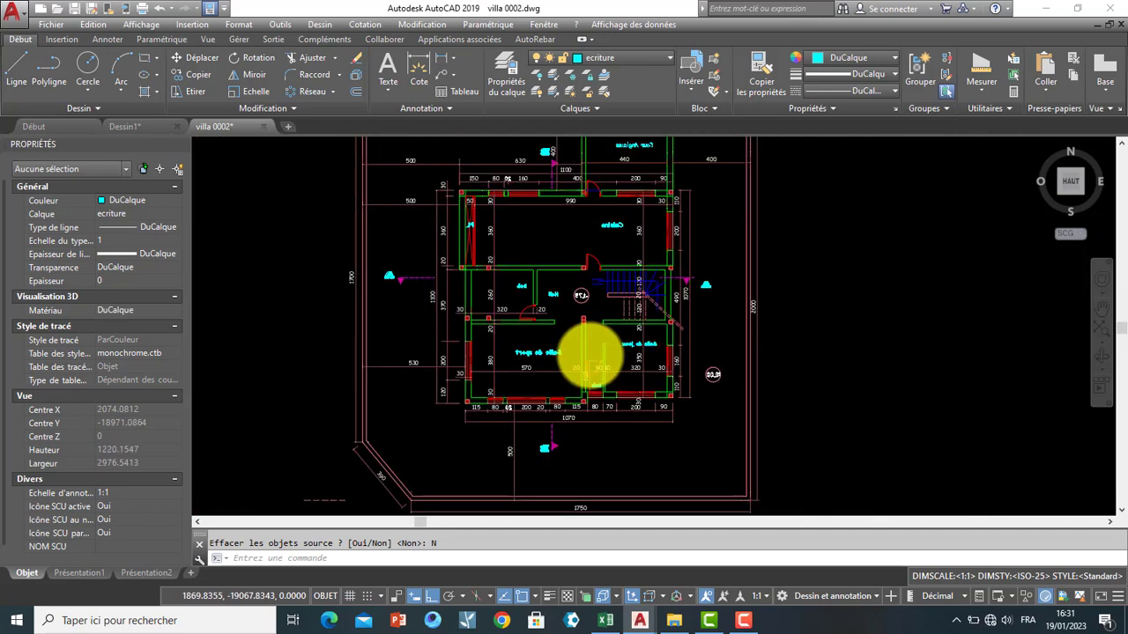
scroll(590, 352, down, 2)
Step: Delete the mirrored copy whose text came out reversed
middle_drag(590, 352, 632, 326)
click(779, 172)
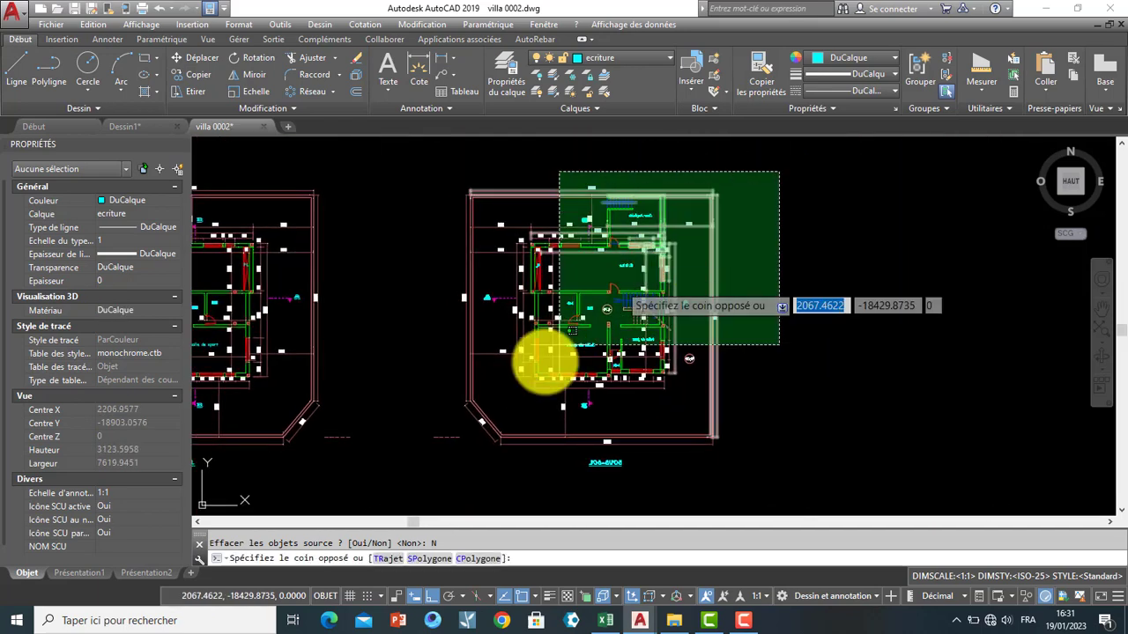
click(445, 470)
key(Delete)
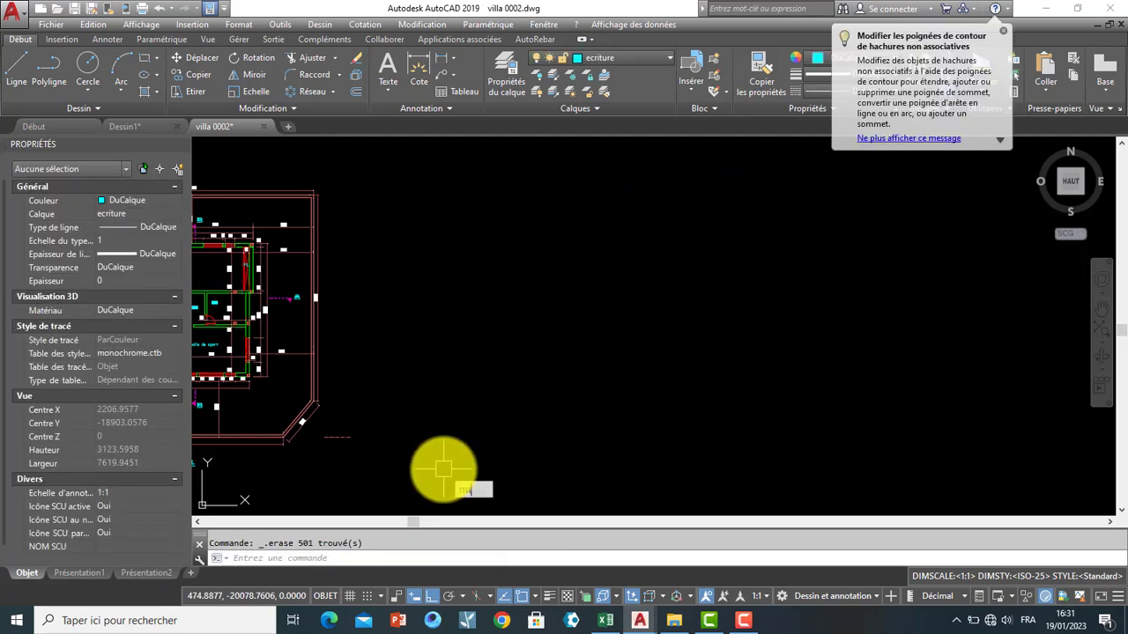
Step: Call up the MIRRTEXT system variable and enter 0 as its new value
text(rt)
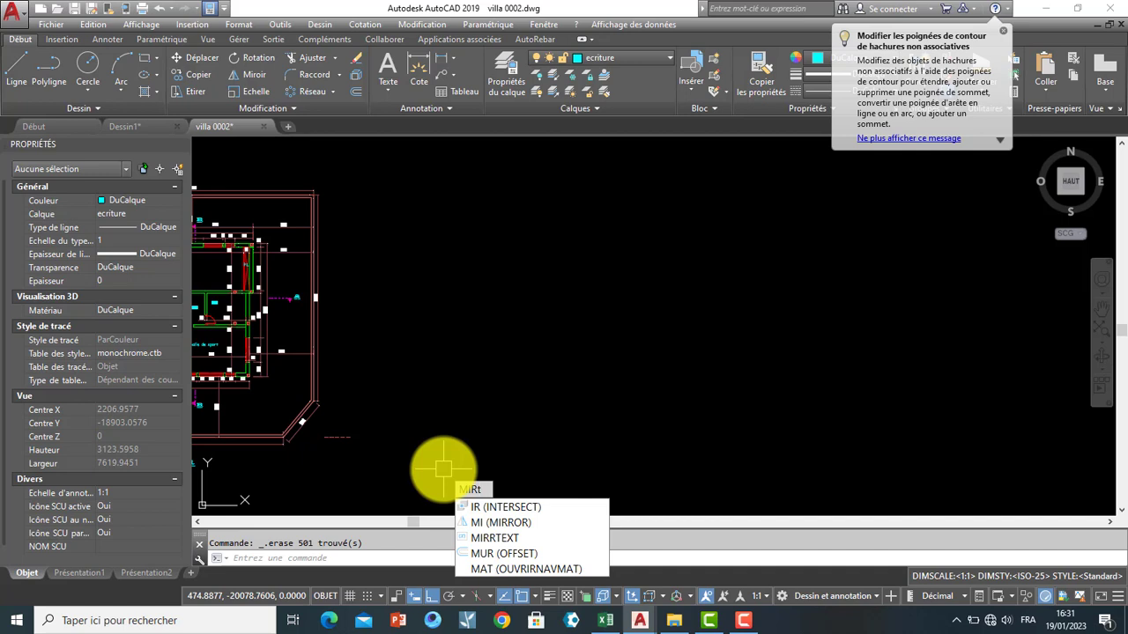
text(r)
key(Down)
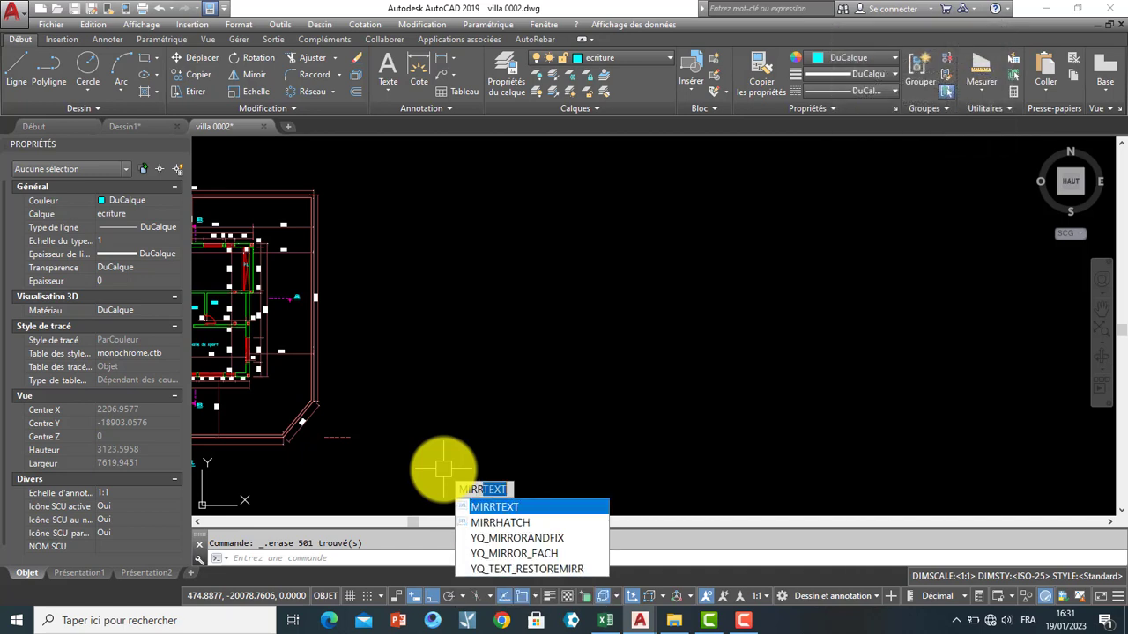
key(Return)
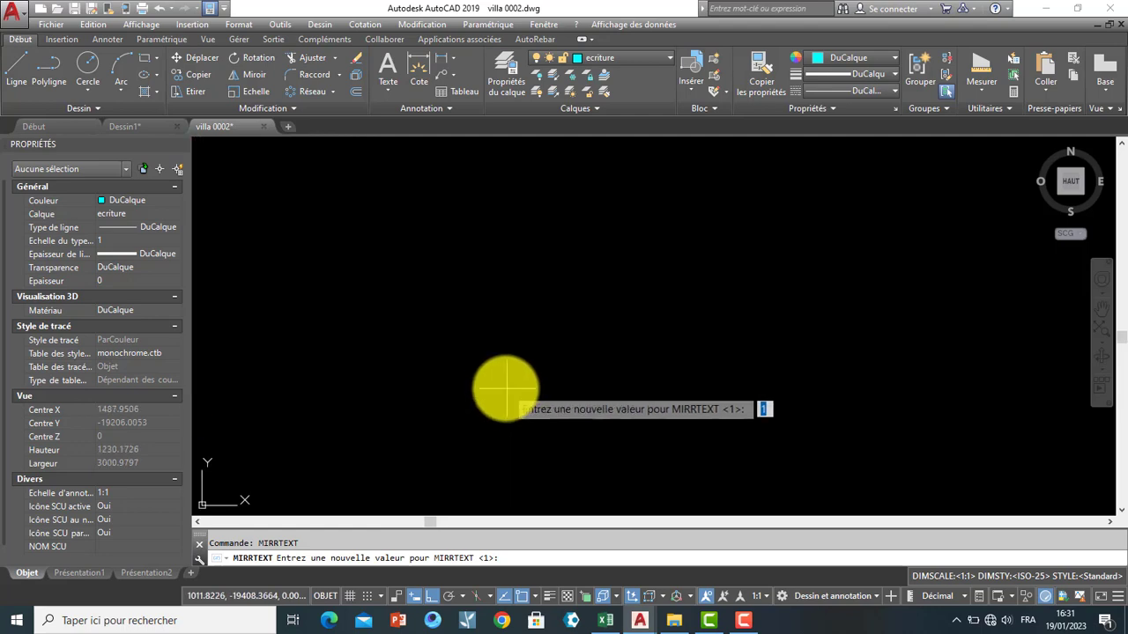
scroll(498, 390, down, 2)
scroll(475, 394, down, 2)
scroll(352, 382, up, 2)
scroll(345, 396, up, 2)
text(0)
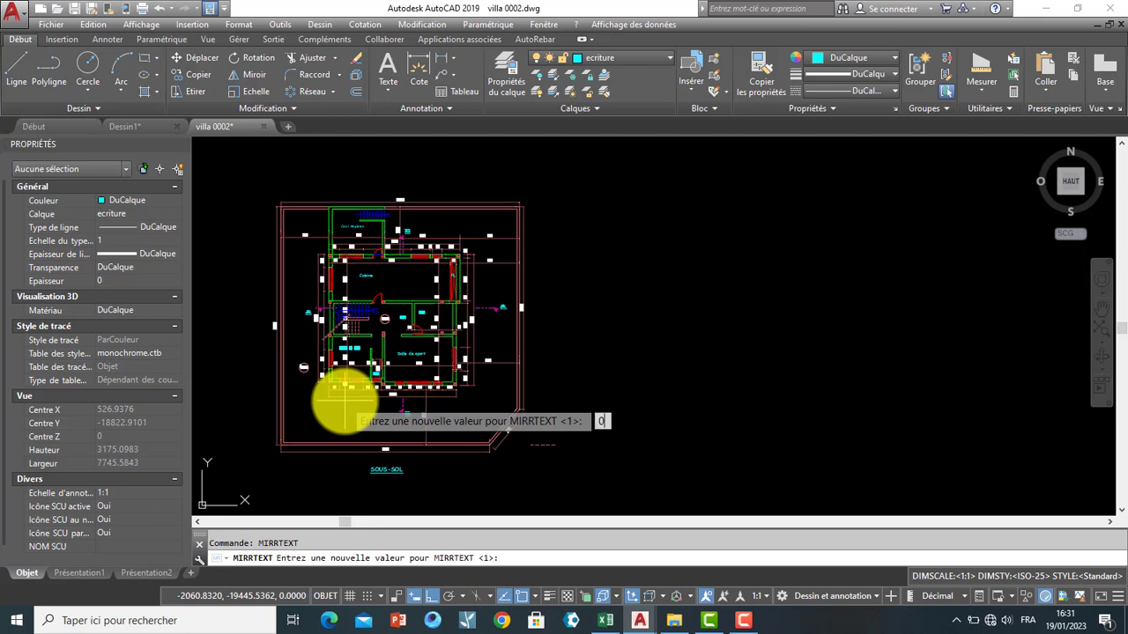
Step: With MIRRTEXT at 0, mirror the basement plan across a vertical axis, keeping the original
key(Return)
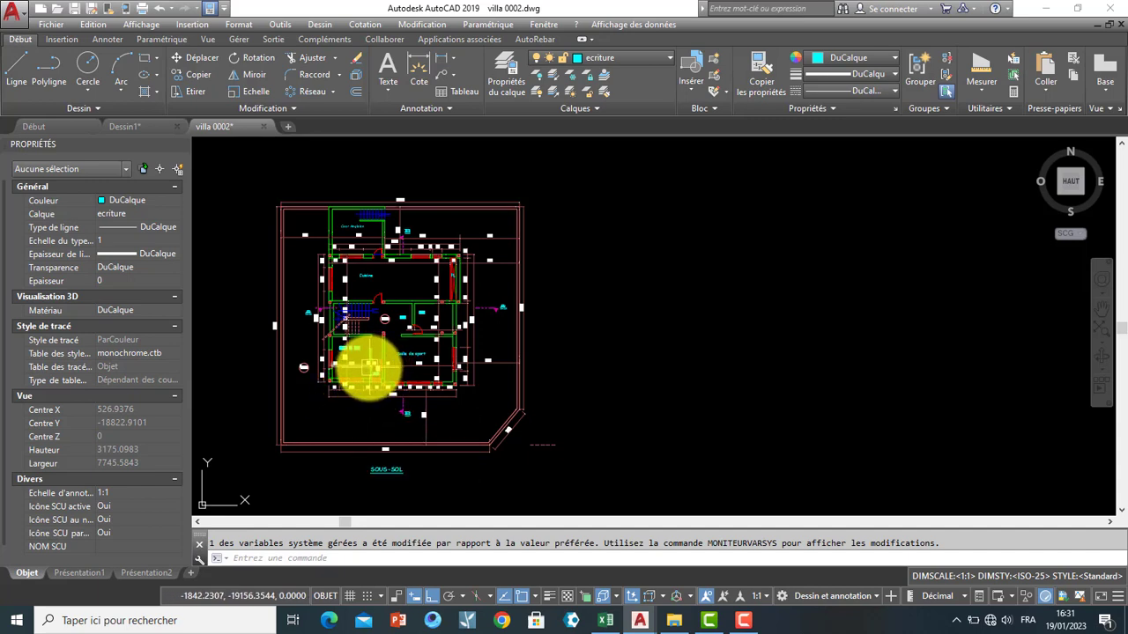
middle_drag(476, 341, 493, 327)
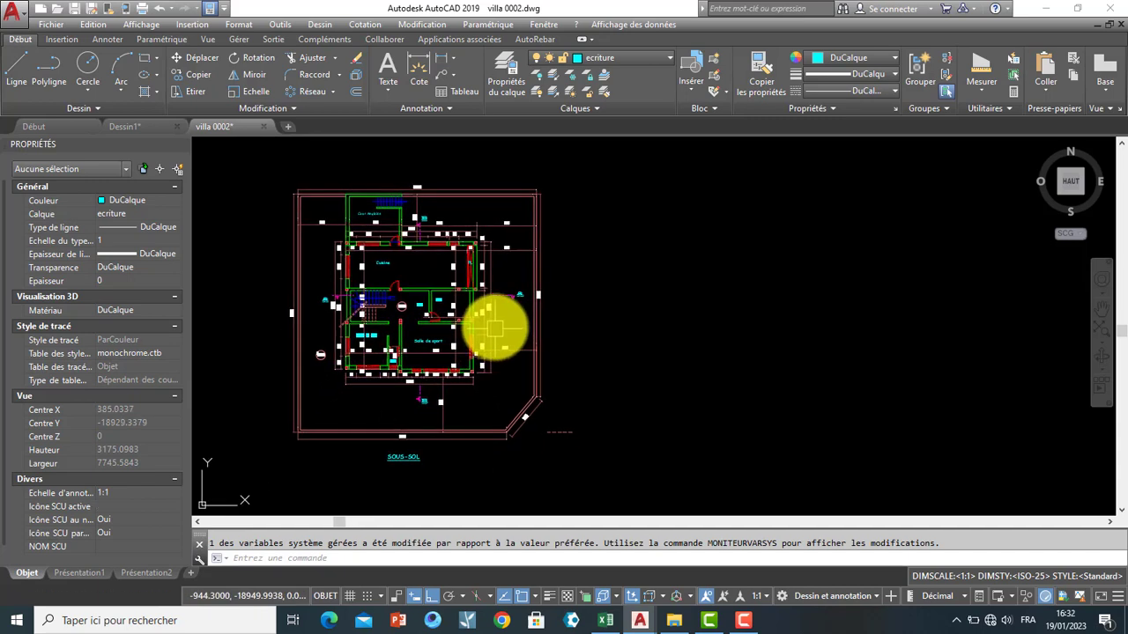
click(569, 176)
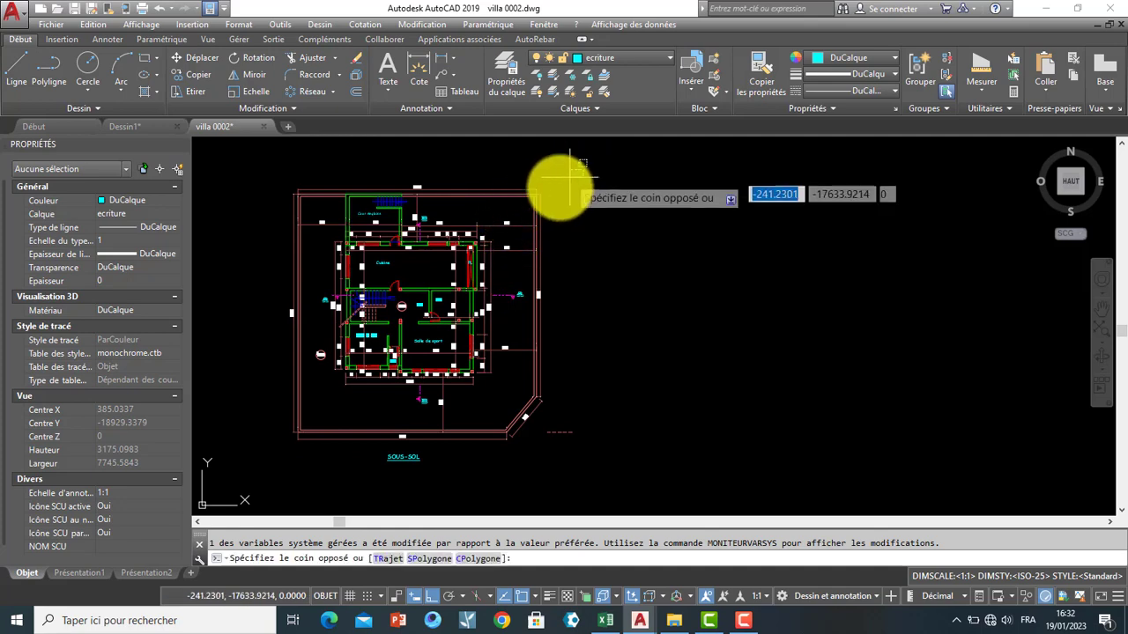
click(253, 476)
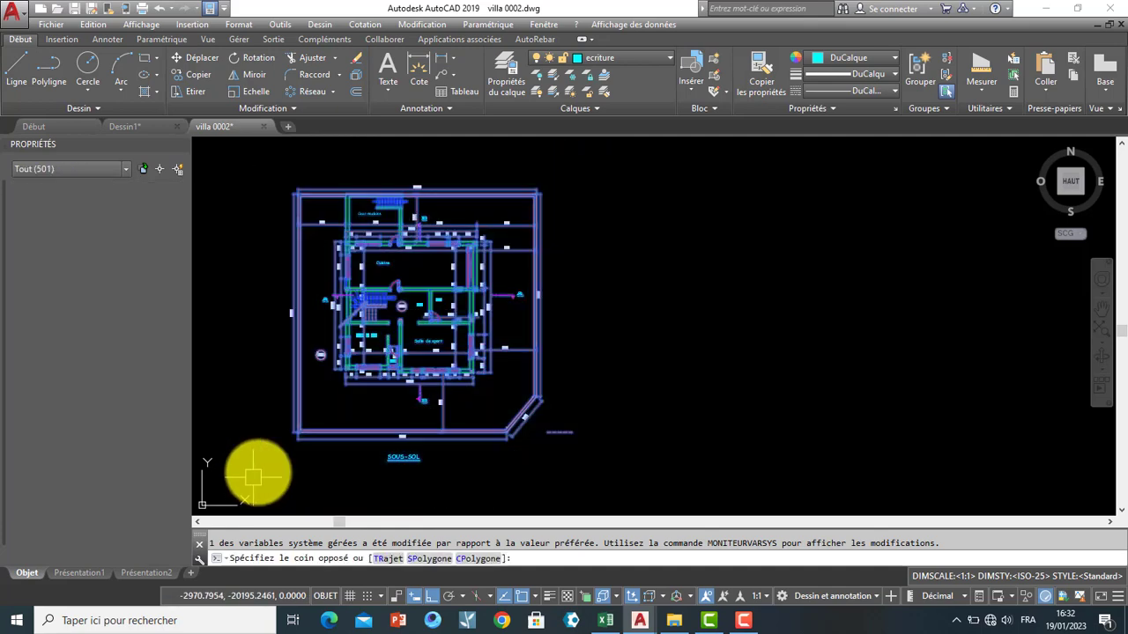
click(257, 76)
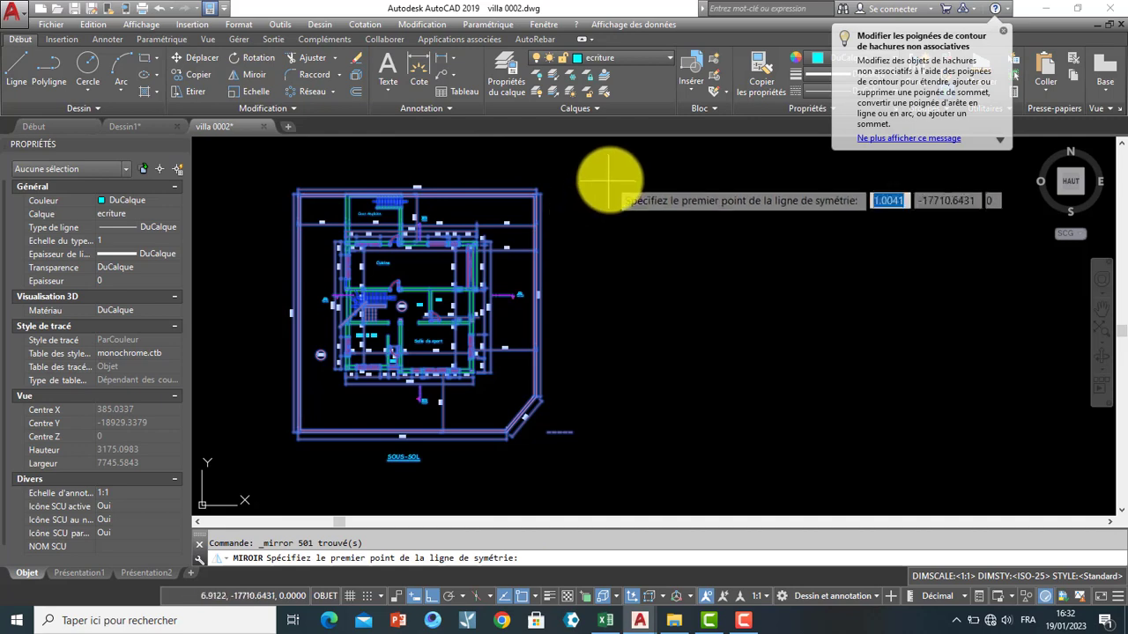
click(610, 182)
click(615, 448)
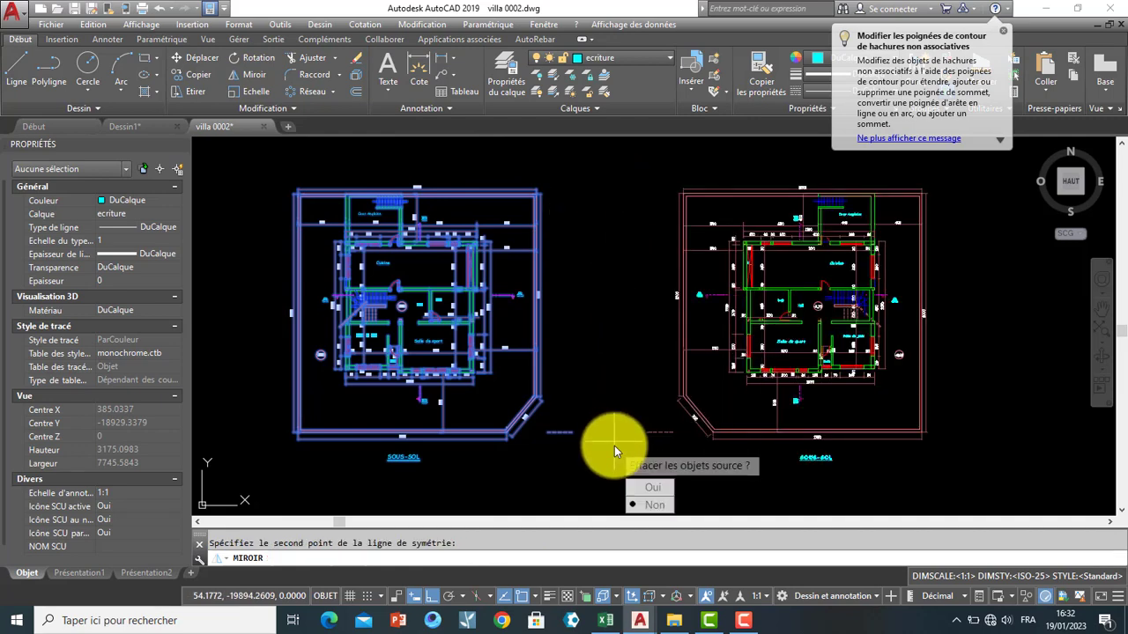
click(635, 505)
scroll(357, 343, up, 3)
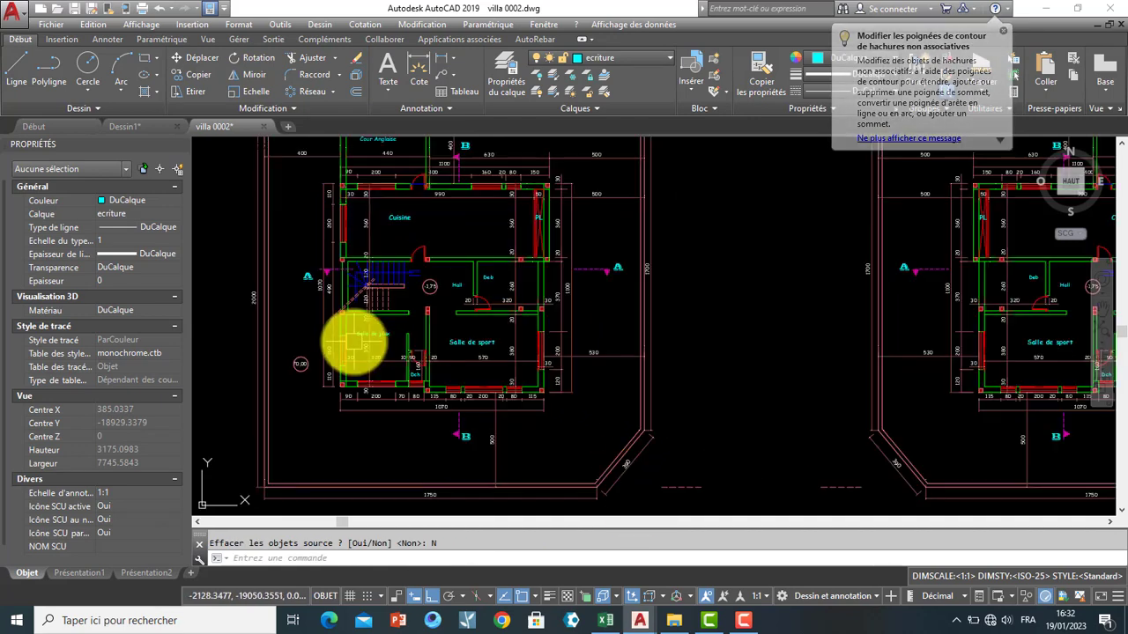
scroll(355, 343, up, 5)
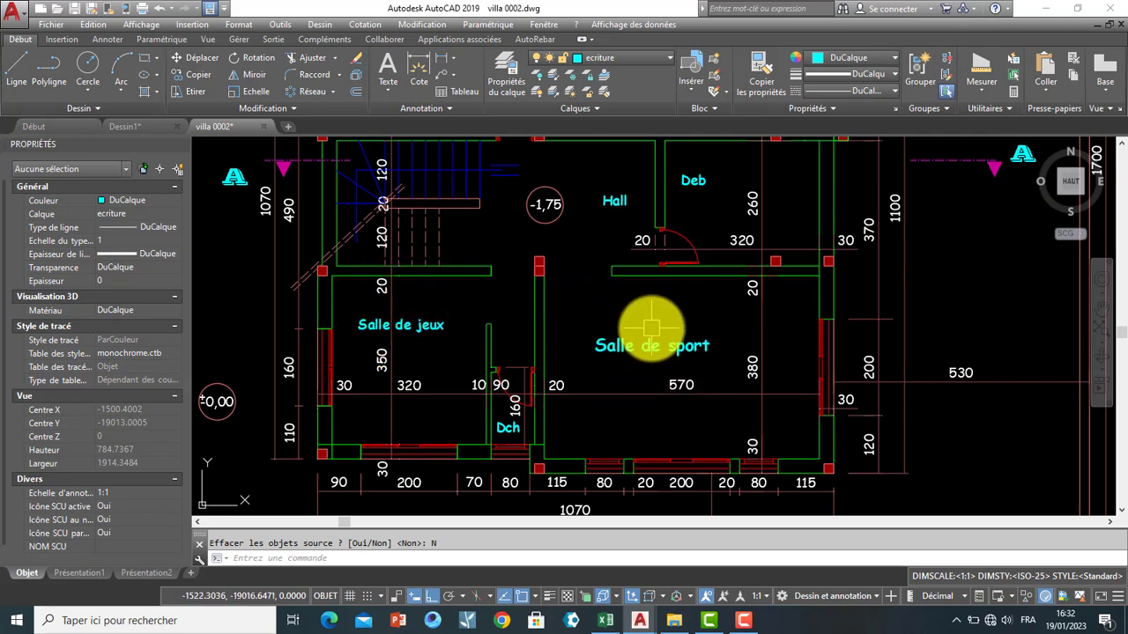
scroll(650, 331, down, 3)
mouse_move(843, 284)
middle_down()
mouse_move(605, 285)
mouse_move(350, 262)
middle_up()
scroll(370, 260, up, 1)
scroll(629, 281, up, 1)
scroll(629, 282, up, 2)
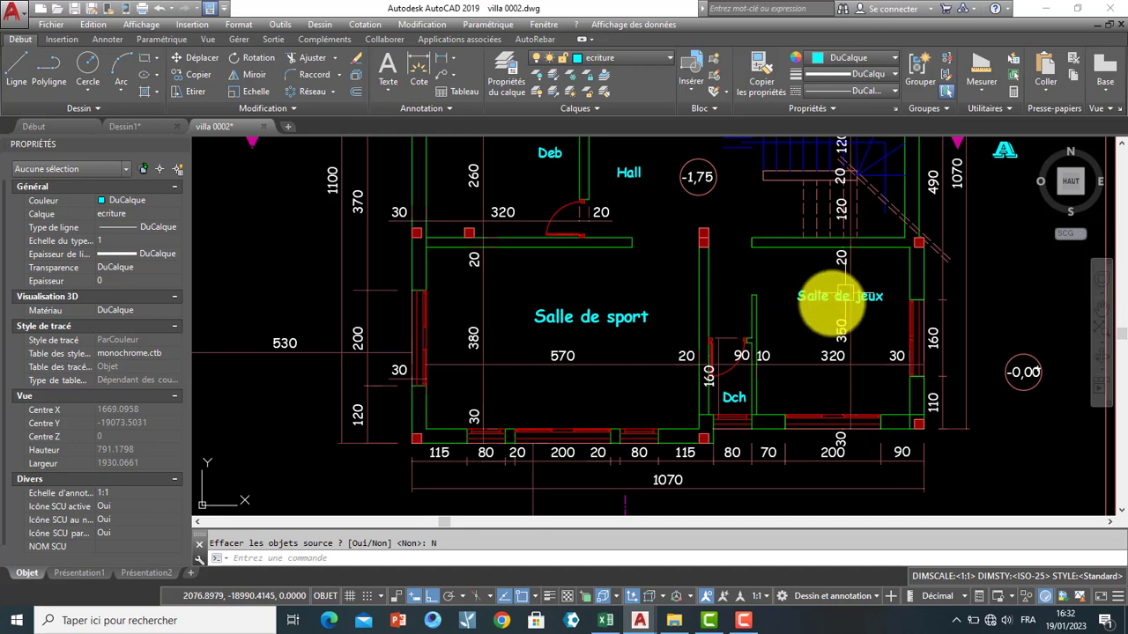
scroll(824, 306, down, 4)
scroll(826, 308, down, 4)
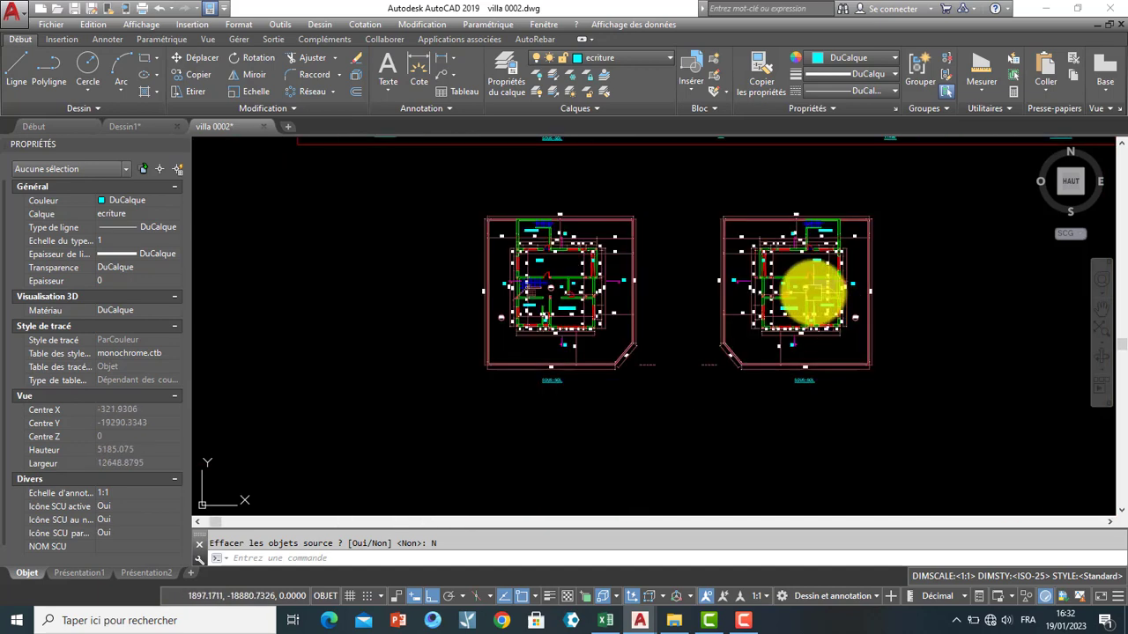
mouse_move(816, 291)
middle_down()
mouse_move(750, 315)
mouse_move(649, 295)
mouse_move(667, 251)
middle_up()
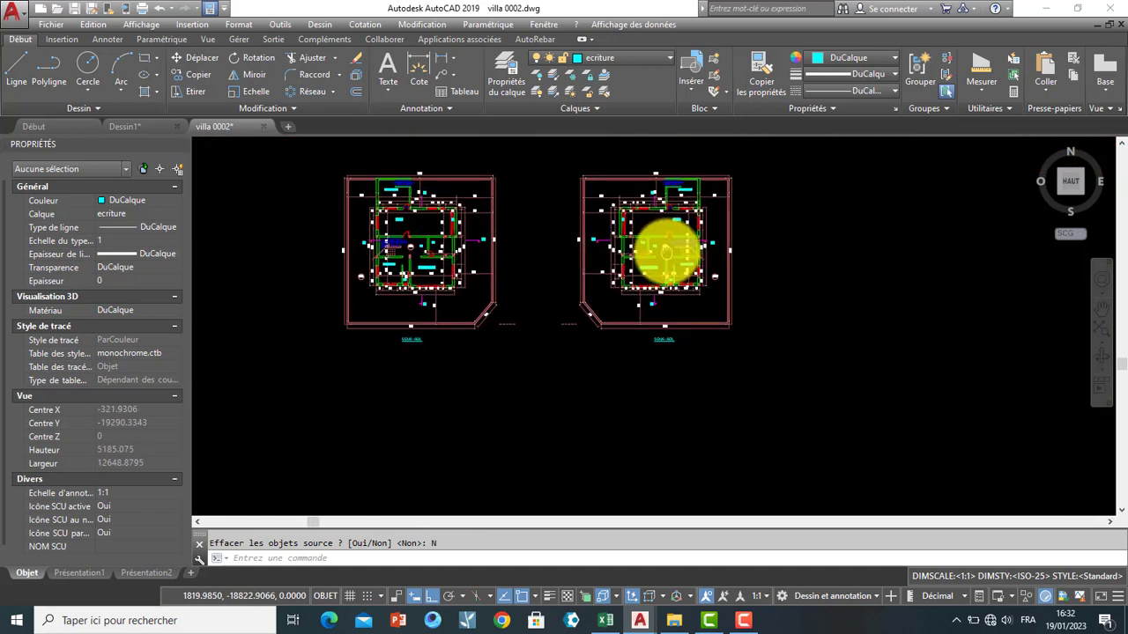
scroll(421, 264, up, 2)
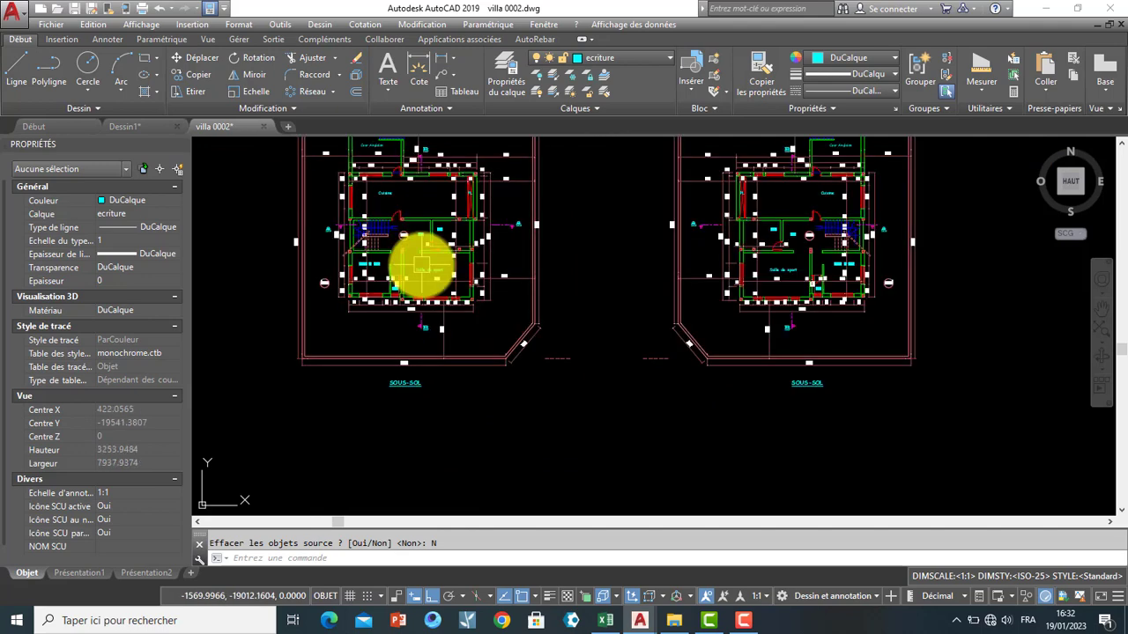
mouse_move(446, 297)
middle_down()
mouse_move(479, 322)
mouse_move(458, 326)
mouse_move(493, 259)
mouse_move(504, 260)
mouse_move(496, 285)
mouse_move(511, 335)
mouse_move(507, 322)
middle_up()
text(MIR)
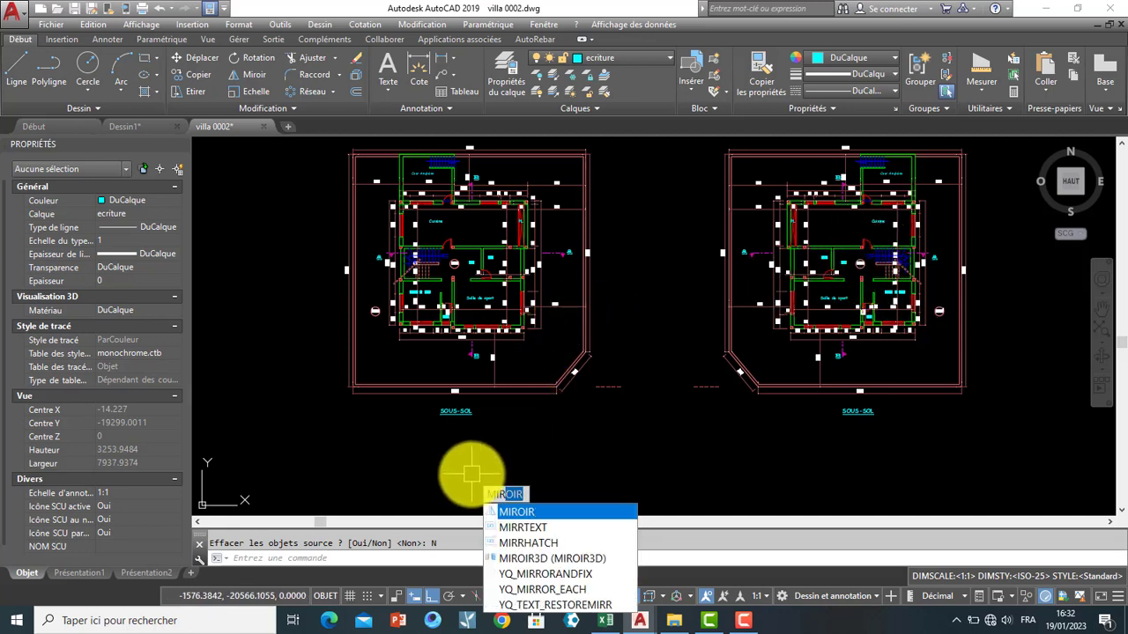
Step: Change the MIRRTEXT system variable to 1
key(Down)
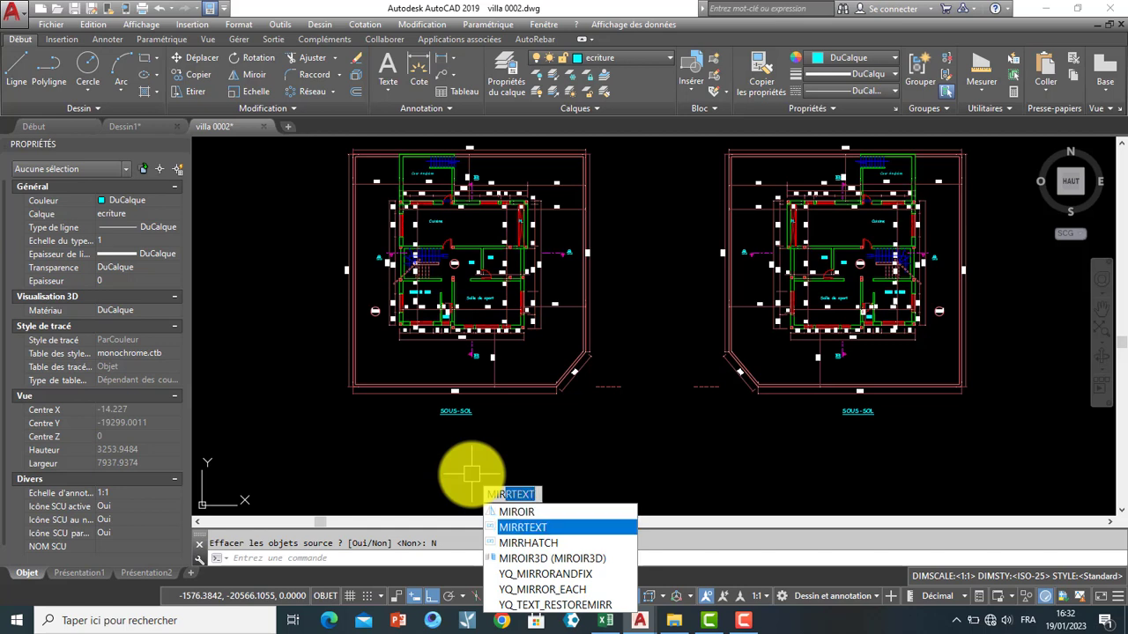
key(Return)
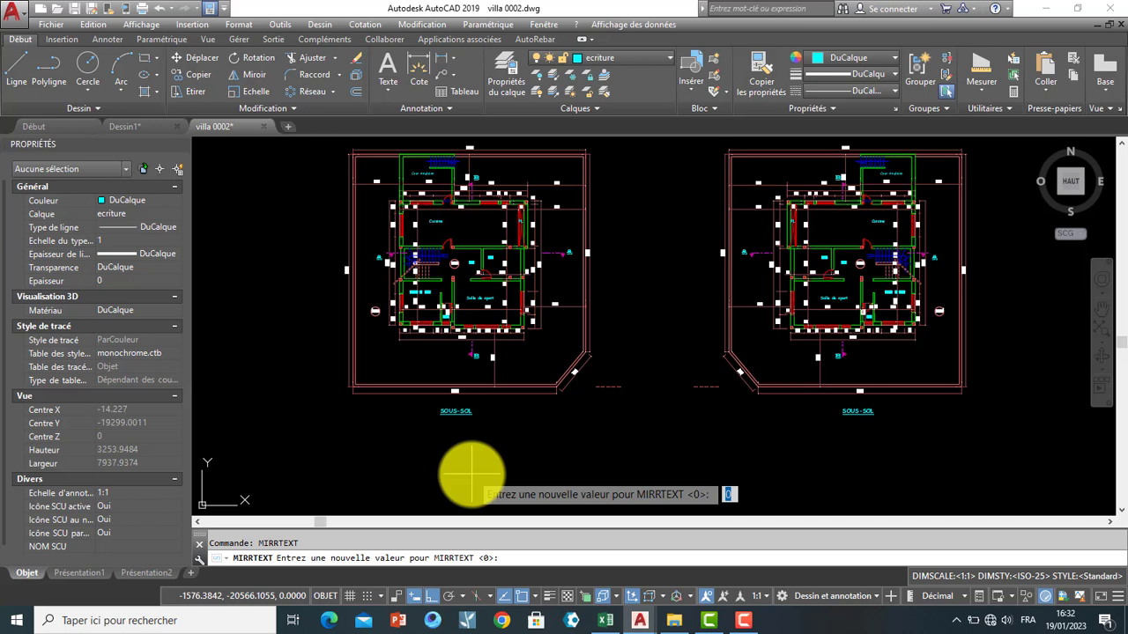
key(Return)
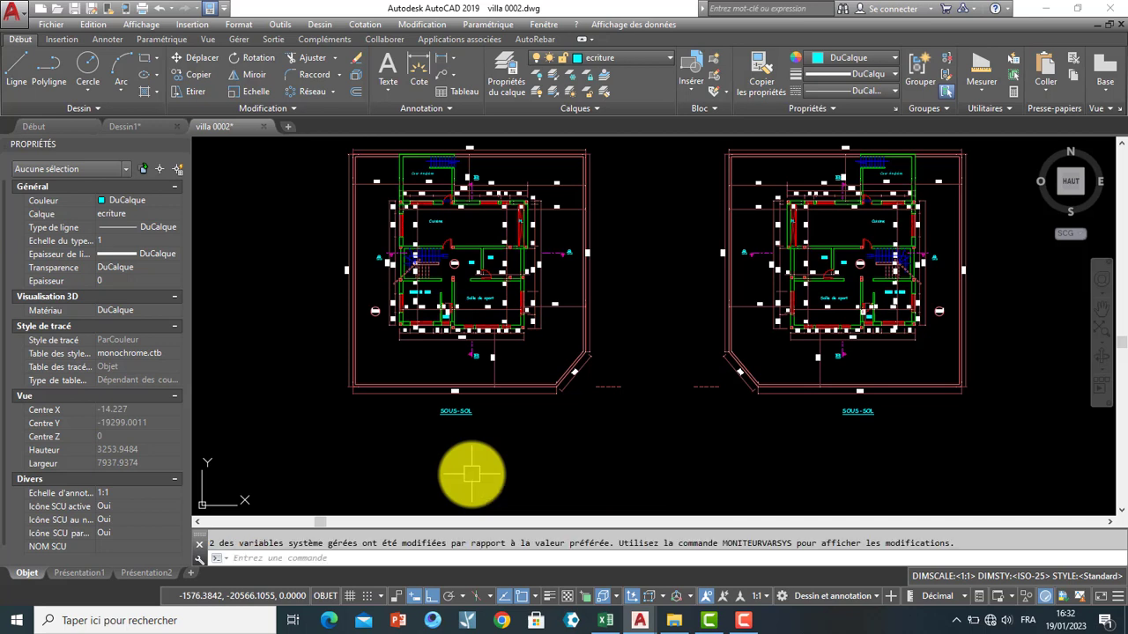
Step: Mirror the left plan across a horizontal axis into a reversed-text copy below, keeping the source
click(629, 143)
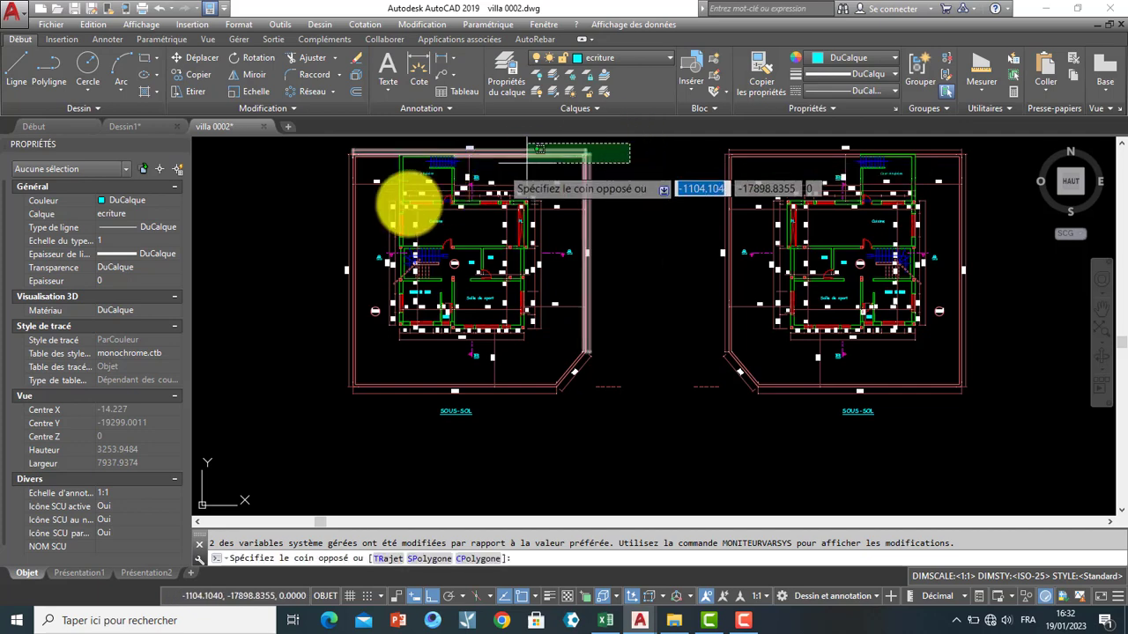
click(281, 425)
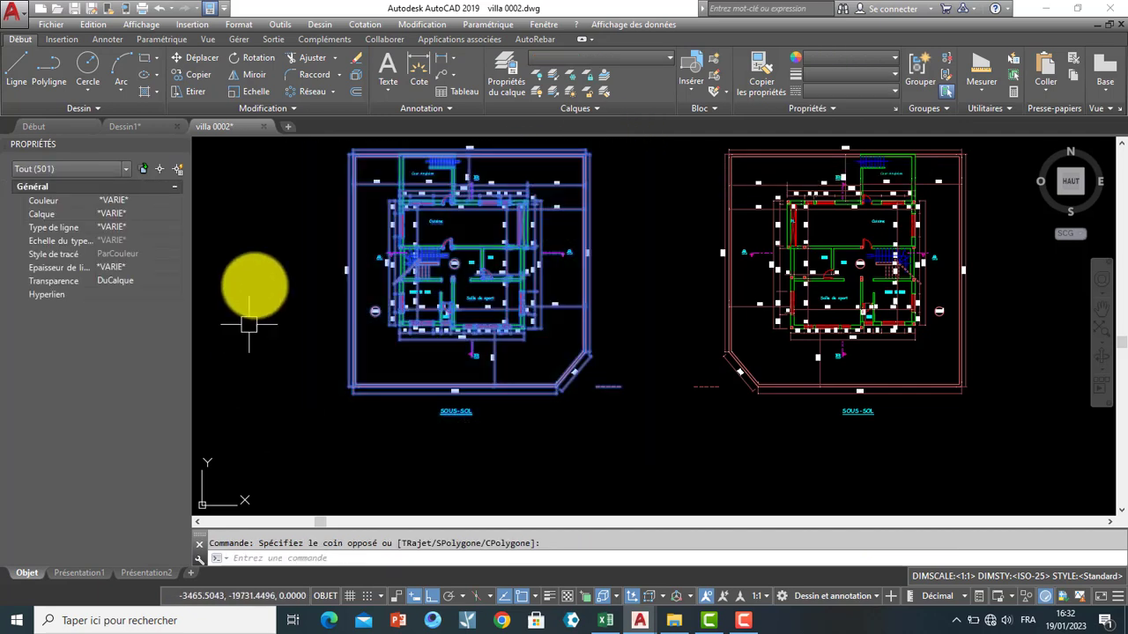
click(244, 77)
scroll(603, 379, up, 2)
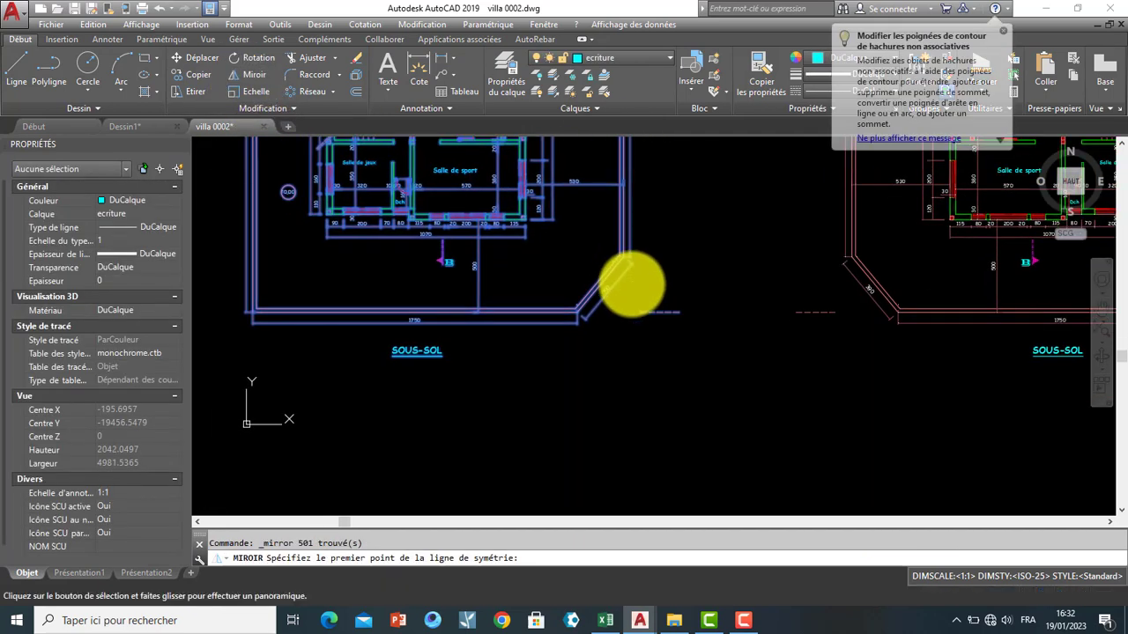
scroll(629, 282, down, 4)
click(603, 329)
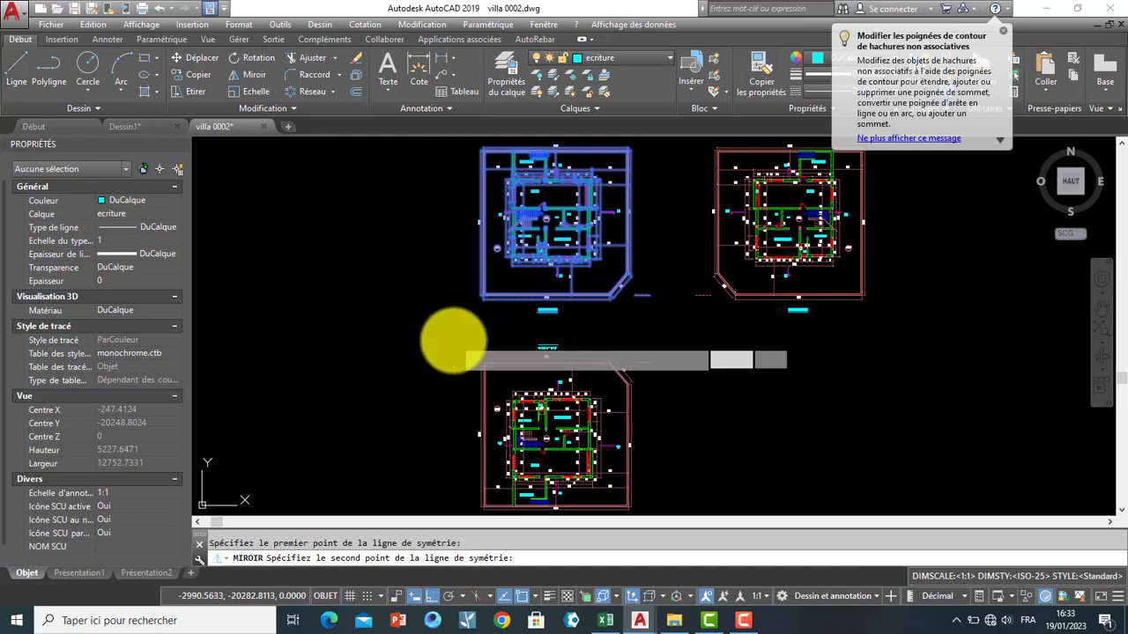
click(456, 338)
click(484, 400)
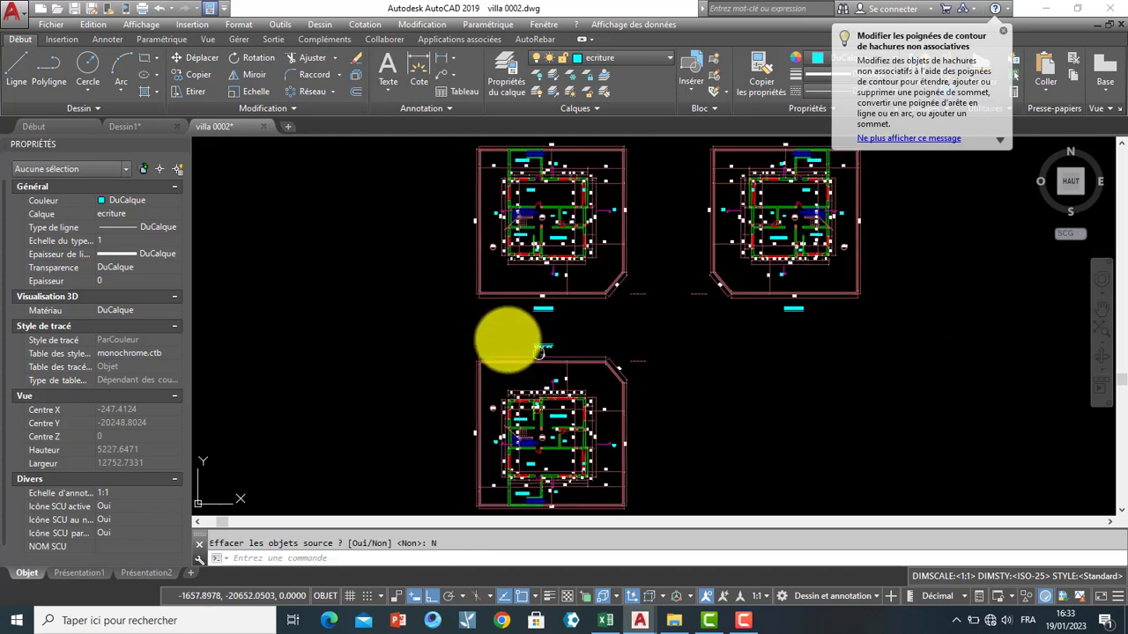
middle_drag(491, 340, 421, 278)
scroll(402, 358, up, 5)
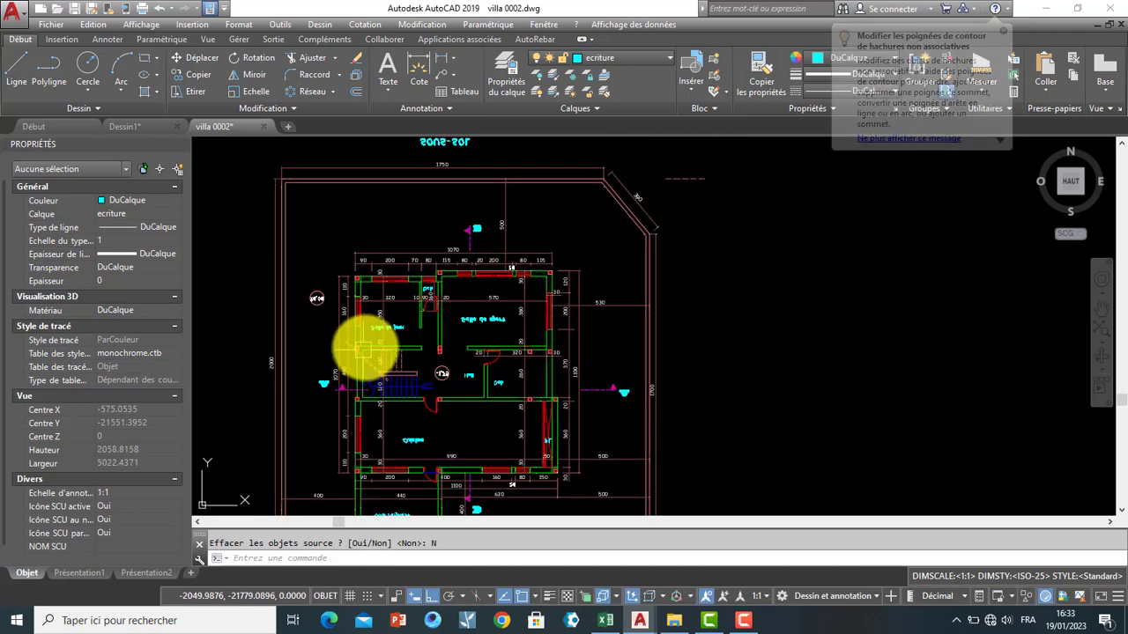
scroll(365, 340, up, 2)
scroll(383, 327, up, 2)
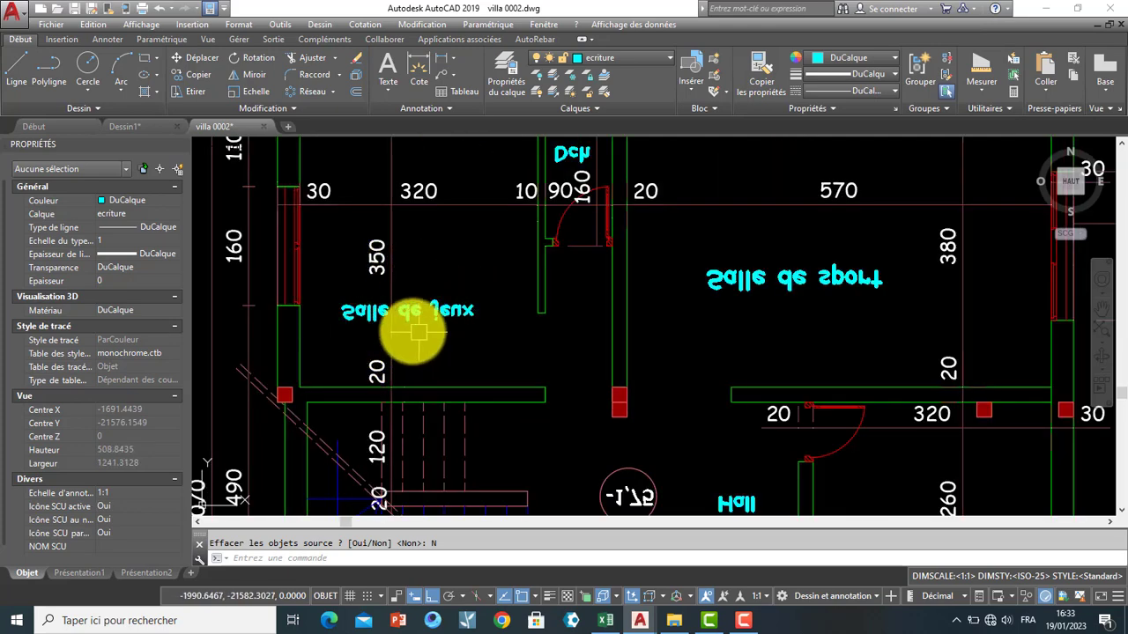
mouse_move(773, 297)
middle_down()
mouse_move(700, 282)
mouse_move(649, 358)
mouse_move(663, 405)
middle_up()
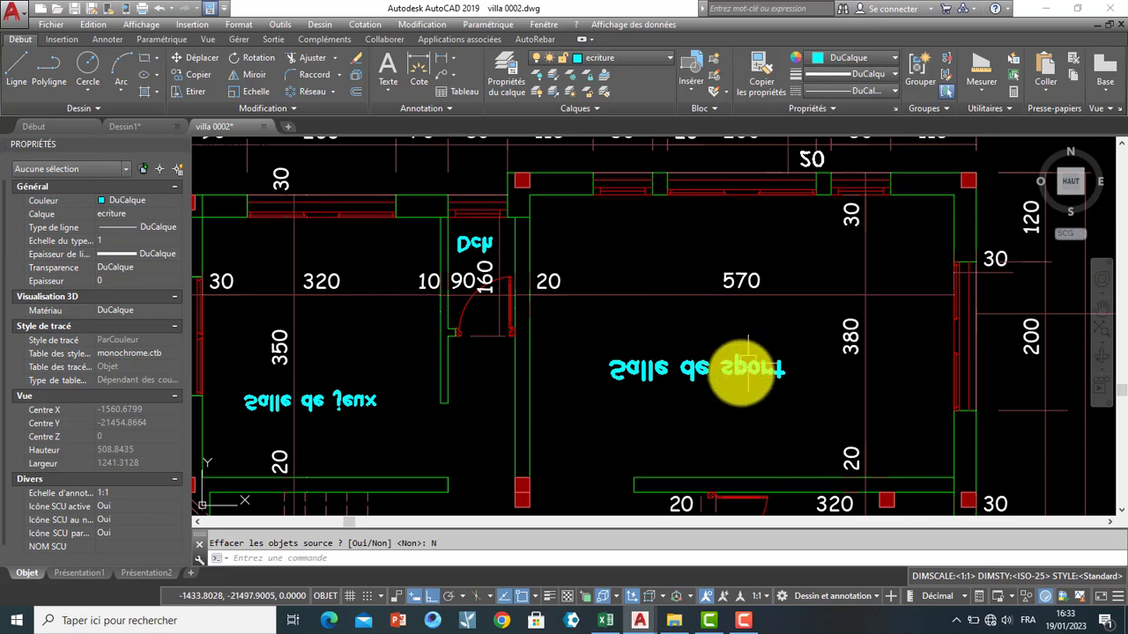
scroll(624, 356, down, 3)
scroll(647, 367, down, 2)
mouse_move(647, 367)
middle_down()
mouse_move(695, 188)
mouse_move(596, 267)
mouse_move(590, 345)
middle_up()
scroll(617, 285, up, 1)
middle_drag(617, 285, 597, 332)
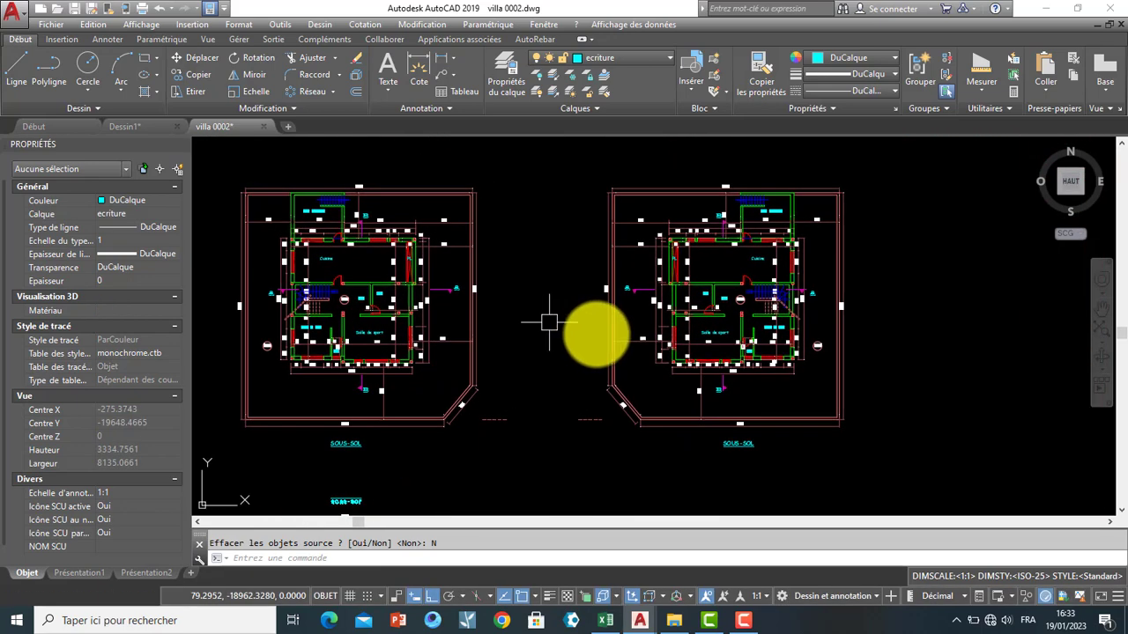
scroll(675, 317, up, 3)
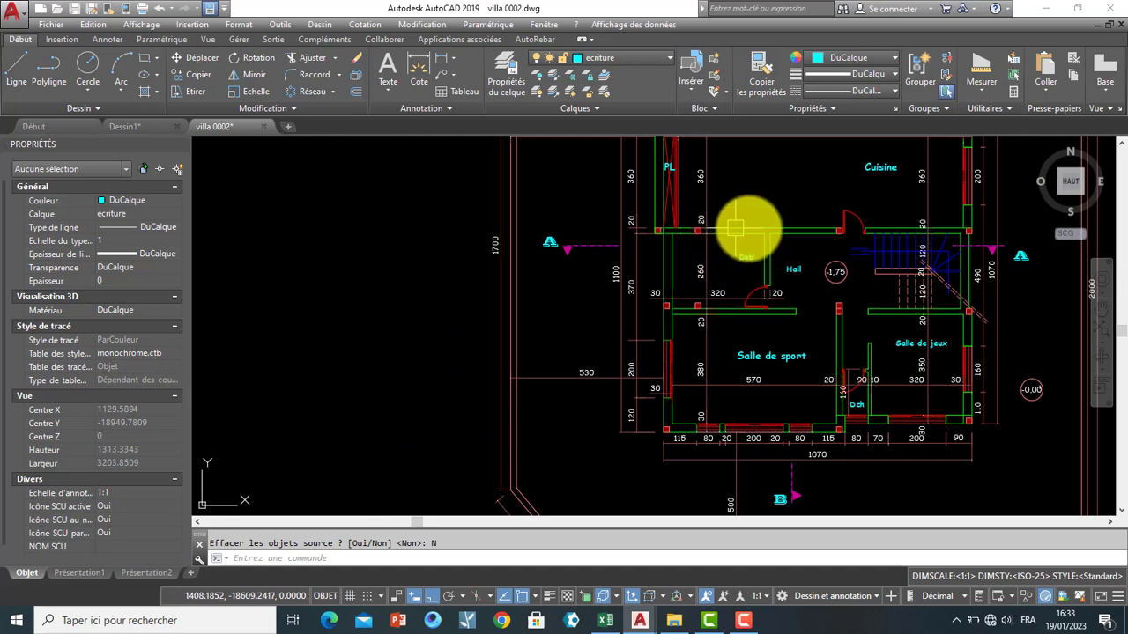
scroll(748, 315, down, 5)
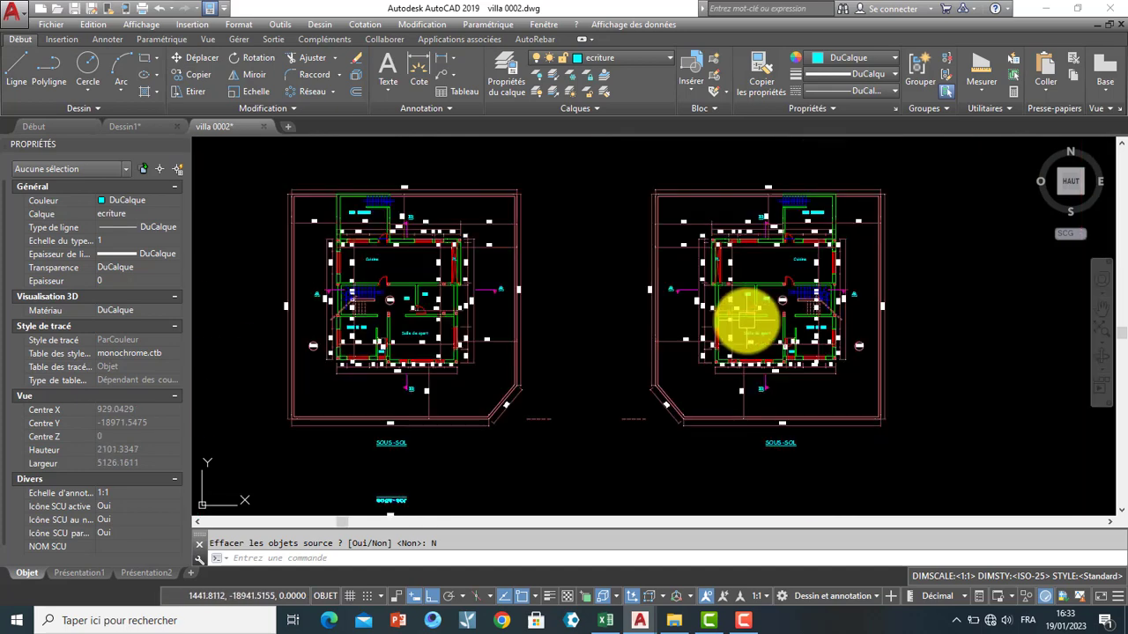
middle_drag(744, 322, 780, 214)
mouse_move(746, 286)
middle_down()
mouse_move(772, 239)
mouse_move(725, 259)
middle_up()
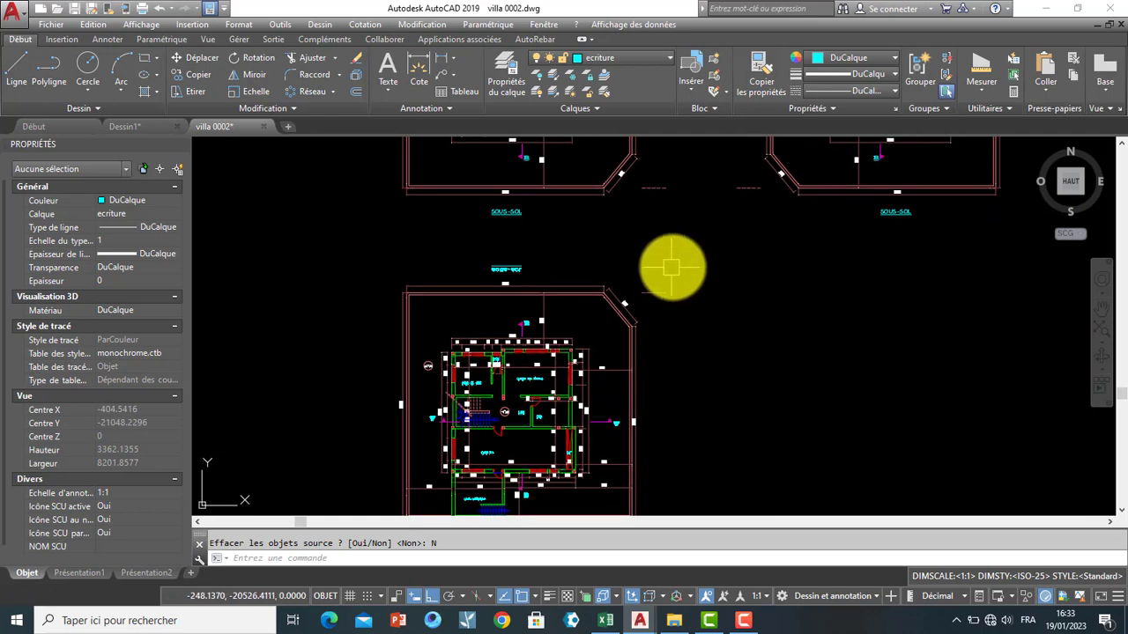
scroll(652, 295, up, 1)
scroll(639, 317, up, 1)
scroll(629, 325, up, 1)
scroll(629, 326, down, 3)
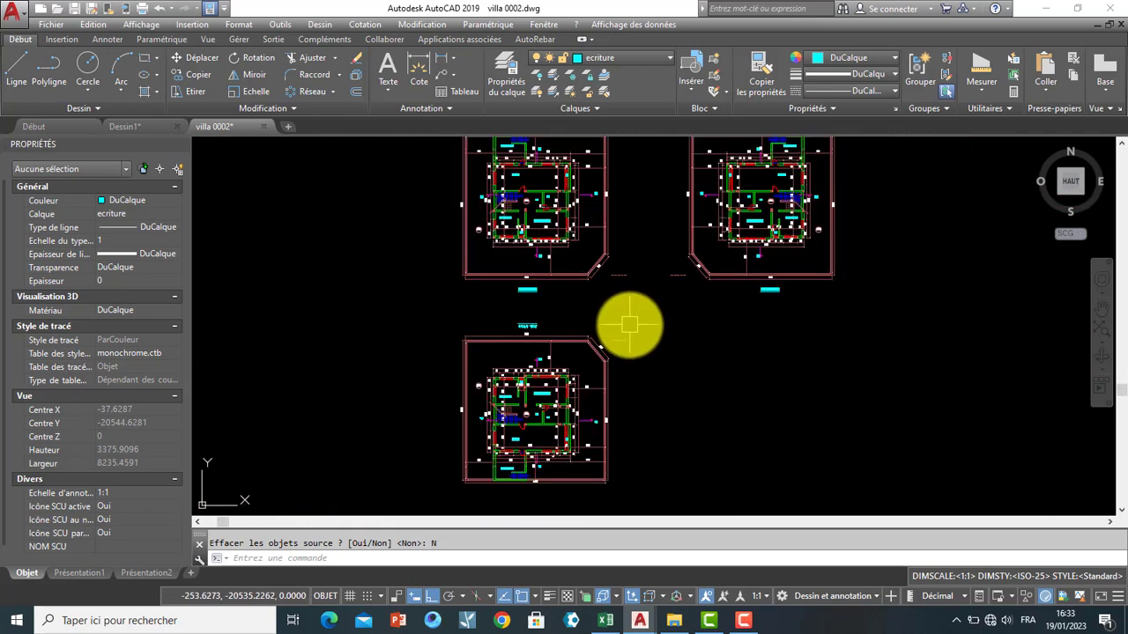
scroll(625, 325, down, 3)
mouse_move(617, 315)
middle_down()
mouse_move(558, 340)
mouse_move(469, 508)
middle_up()
middle_drag(466, 448, 524, 443)
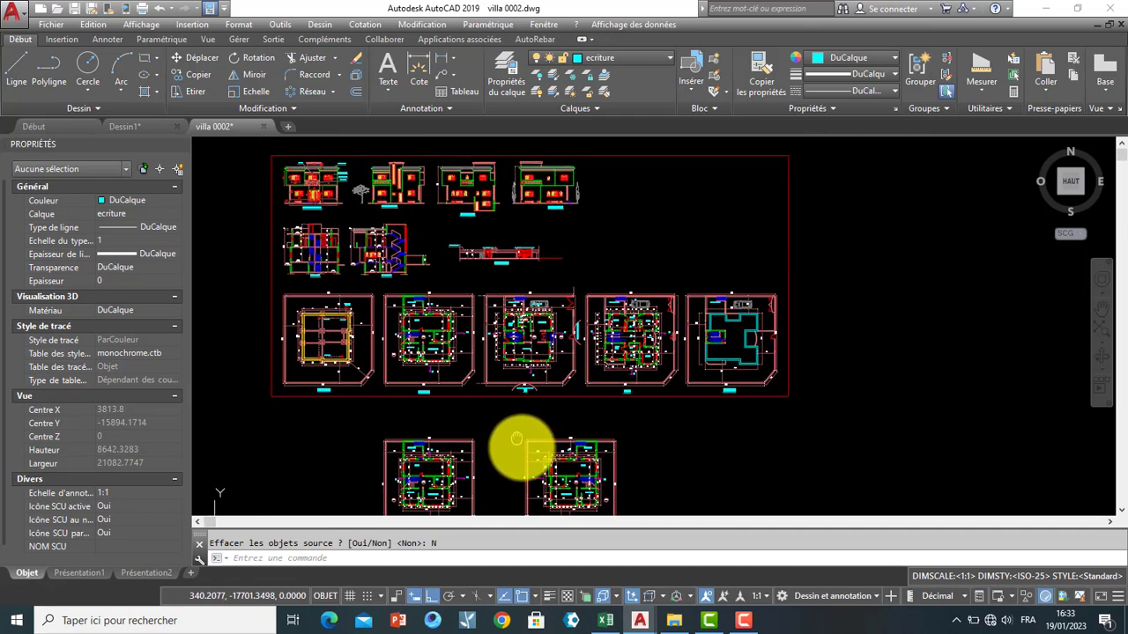
scroll(529, 468, up, 1)
scroll(520, 451, up, 2)
scroll(520, 451, down, 2)
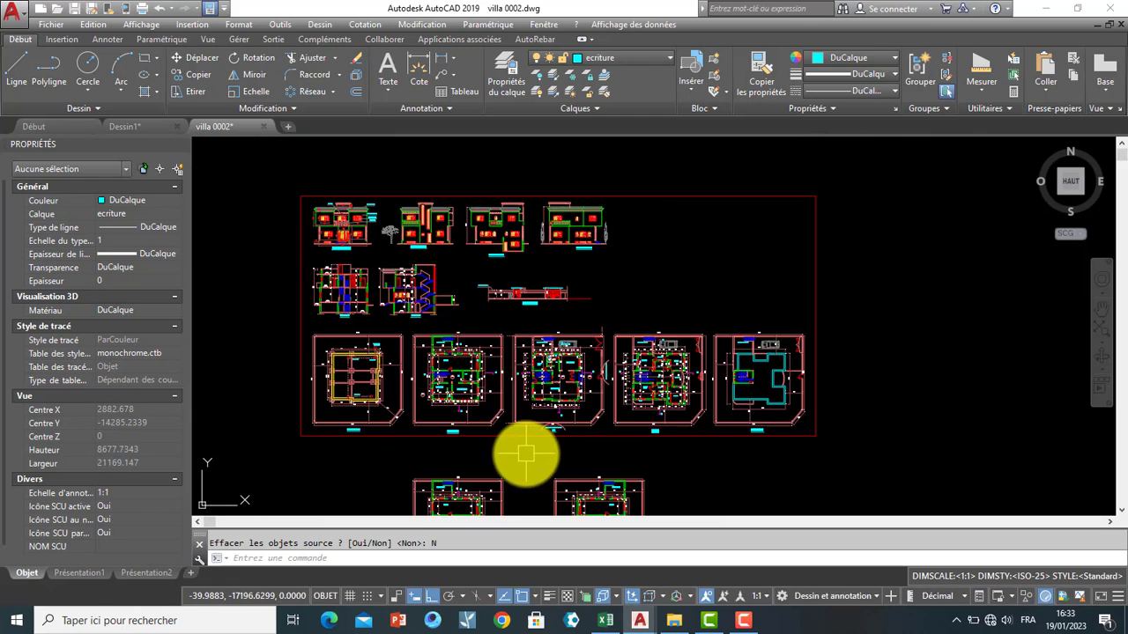